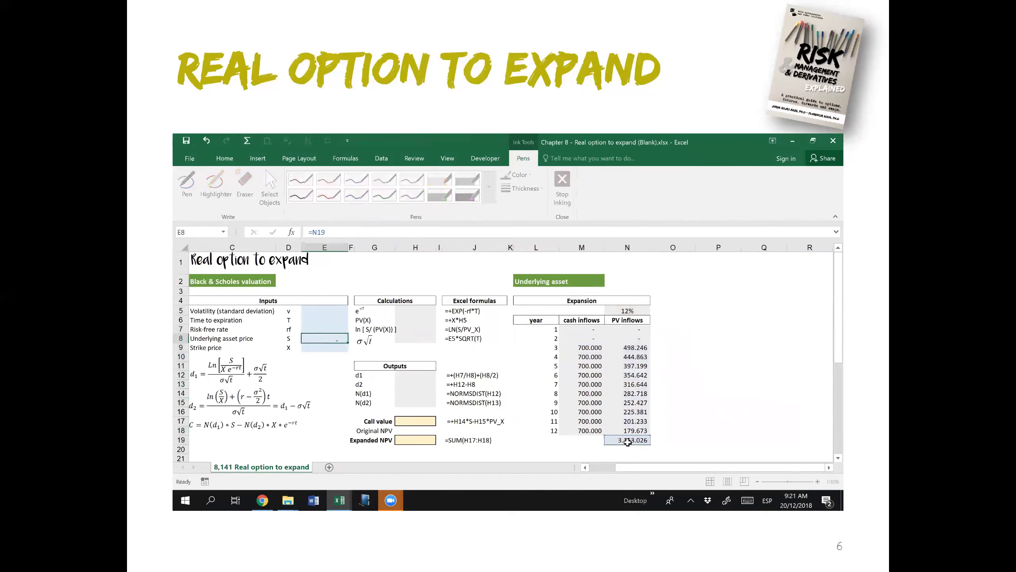
Step: Enter 3000000 as the strike price X in cell E9
key(Home)
key(Right)
key(Right)
key(Right)
key(Right)
key(Right)
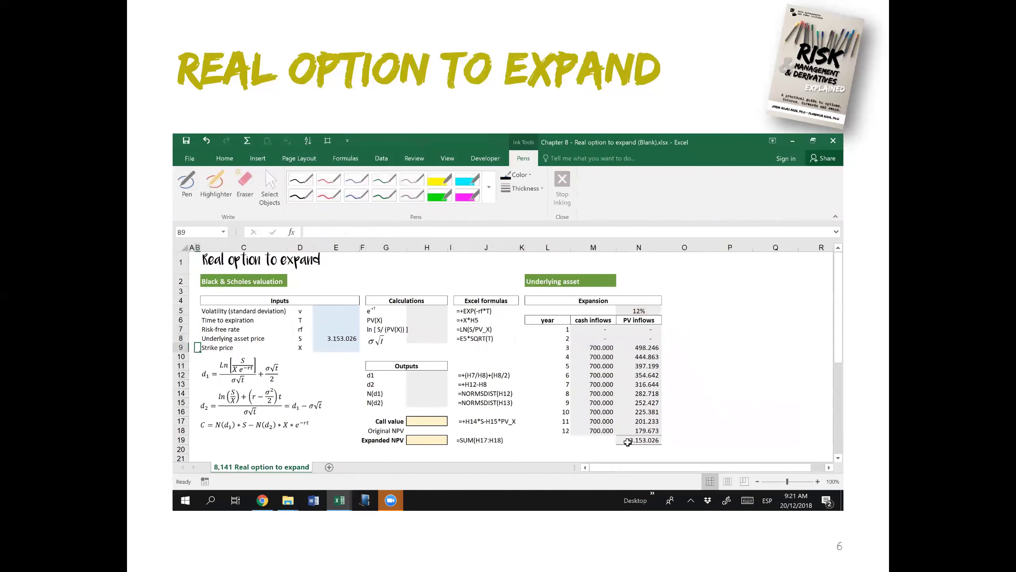
key(Left)
text(3)
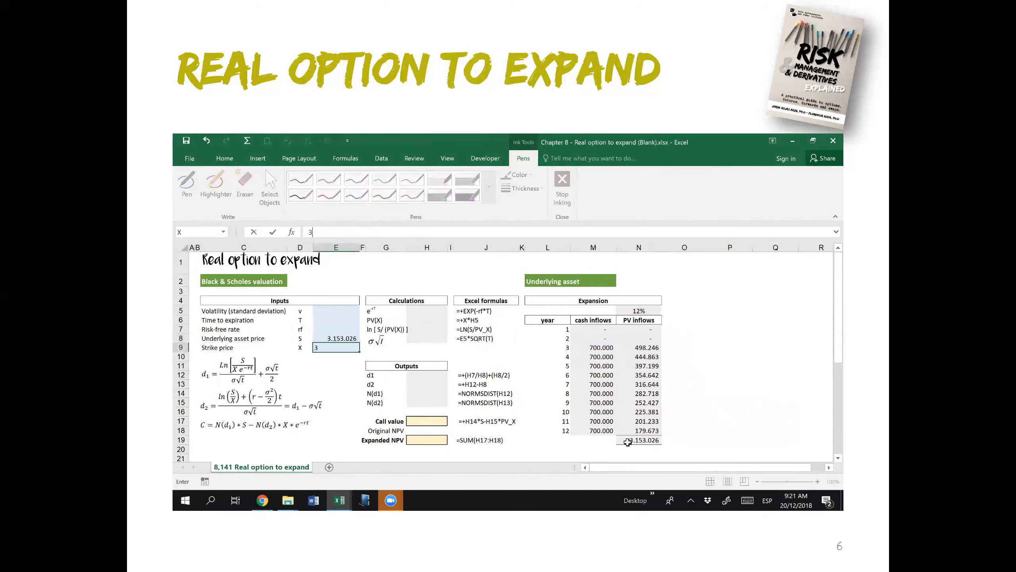
text(000000)
Step: Set the volatility (standard deviation) in cell E5 to 25%
key(Up)
key(Up)
key(Up)
key(Up)
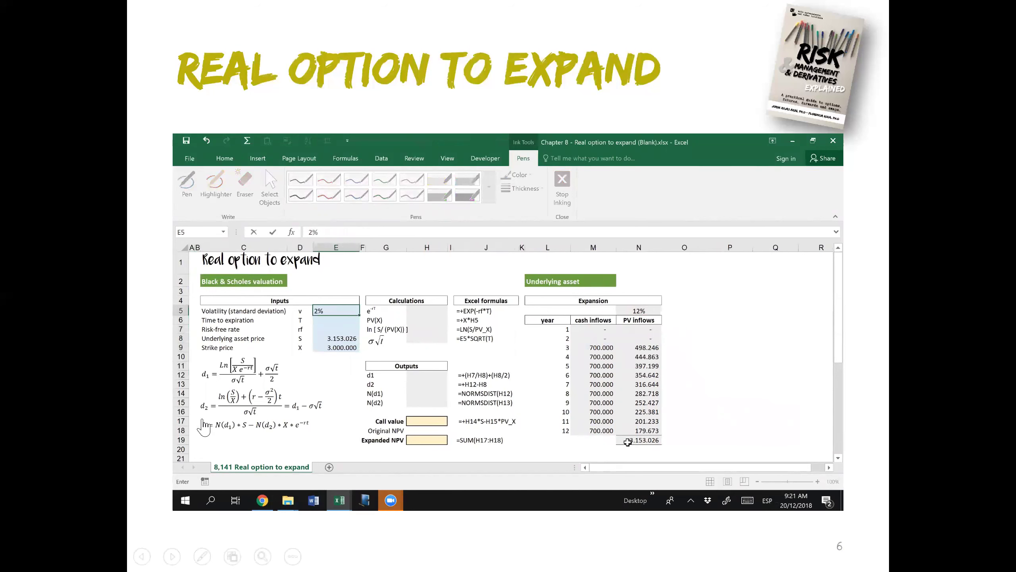
click(203, 488)
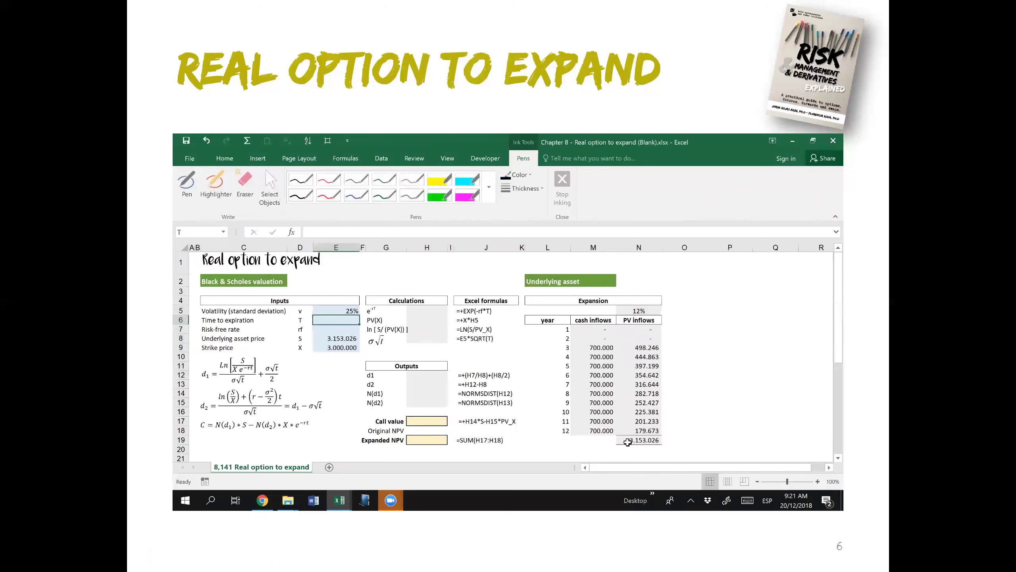
mouse_move(209, 464)
mouse_move(208, 493)
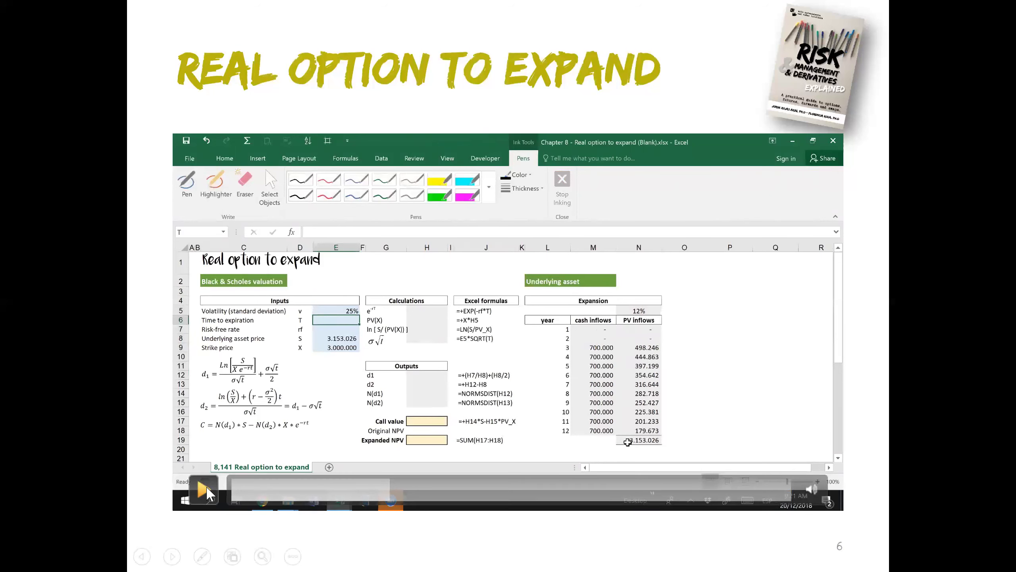
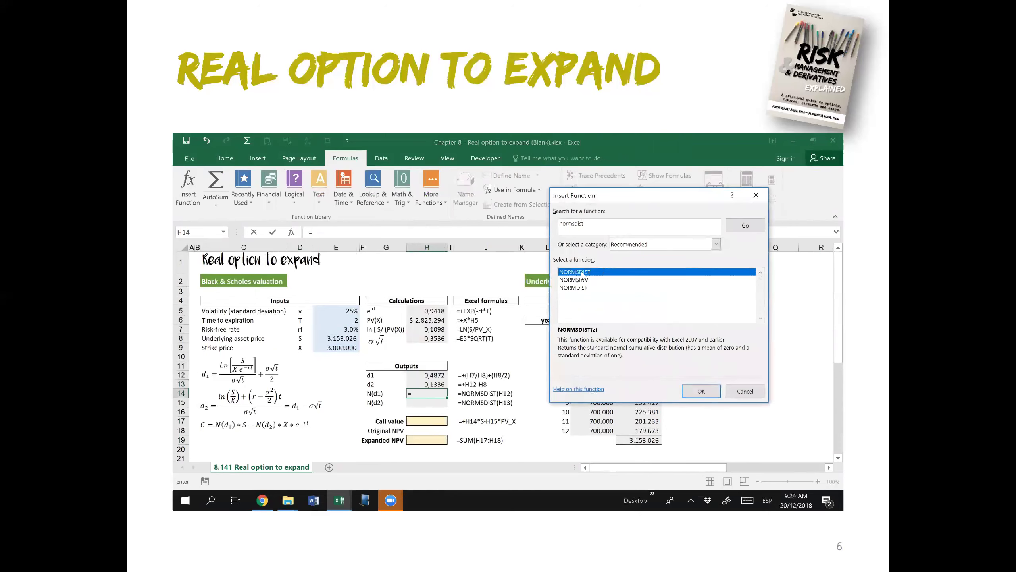
Step: Calculate N(d1) in cell H14 with the NORMSDIST function applied to the d1 value in H12
double_click(582, 272)
click(429, 374)
key(Return)
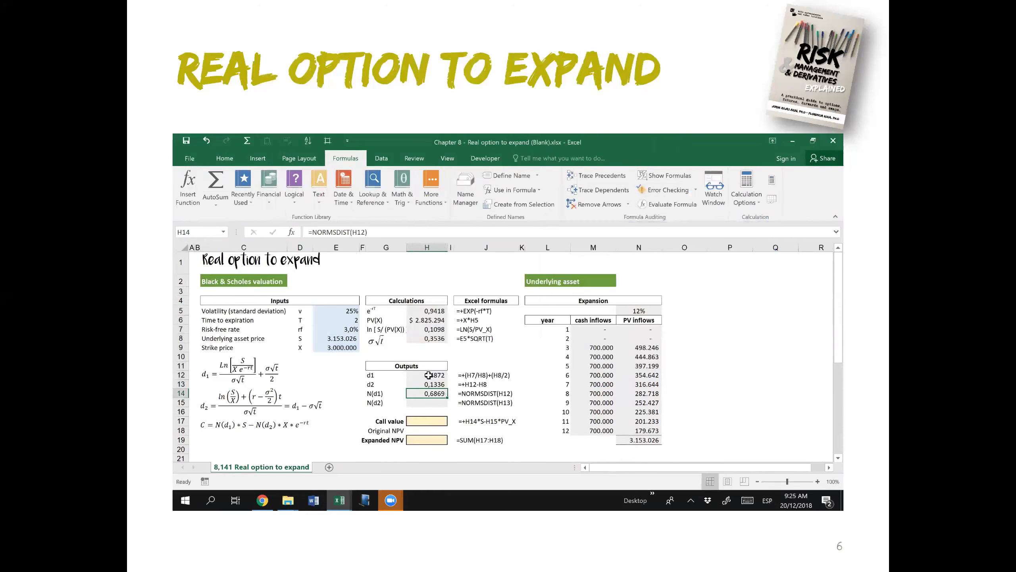
Step: Calculate N(d2) in cell H15 with the NORMSDIST function applied to the d2 value in H13
click(442, 405)
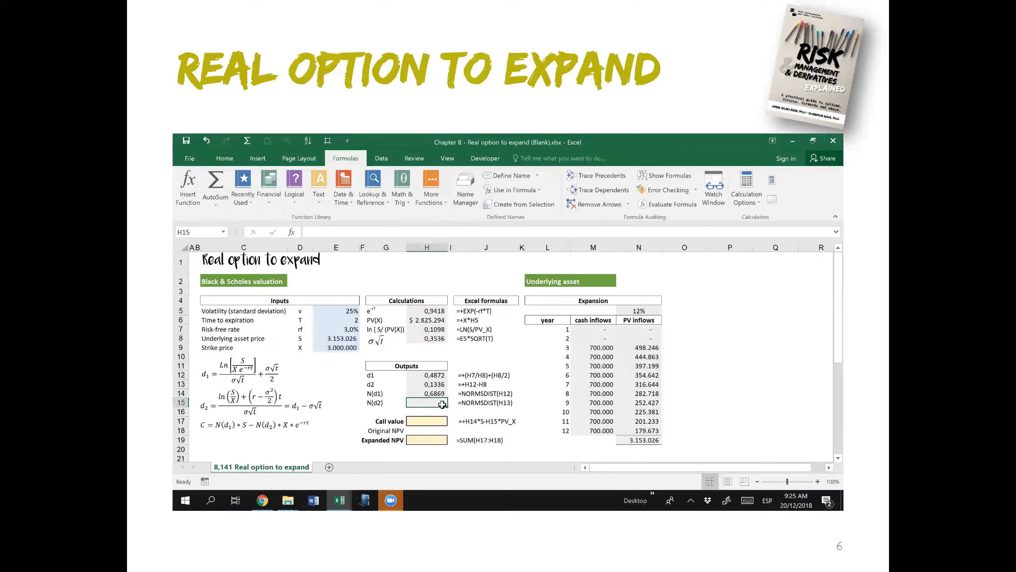
click(188, 187)
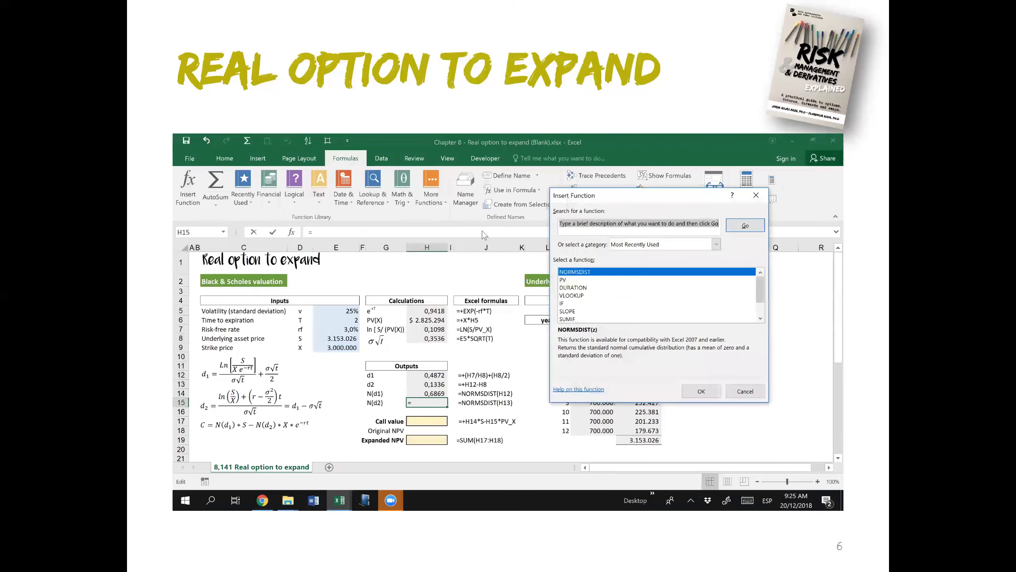
drag(576, 272, 575, 272)
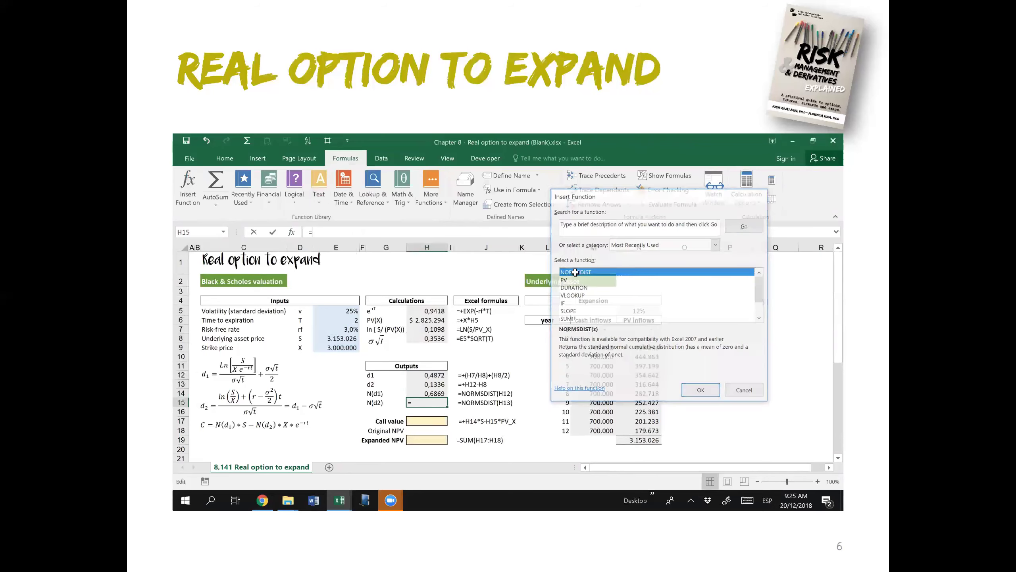
double_click(575, 273)
click(423, 384)
key(Return)
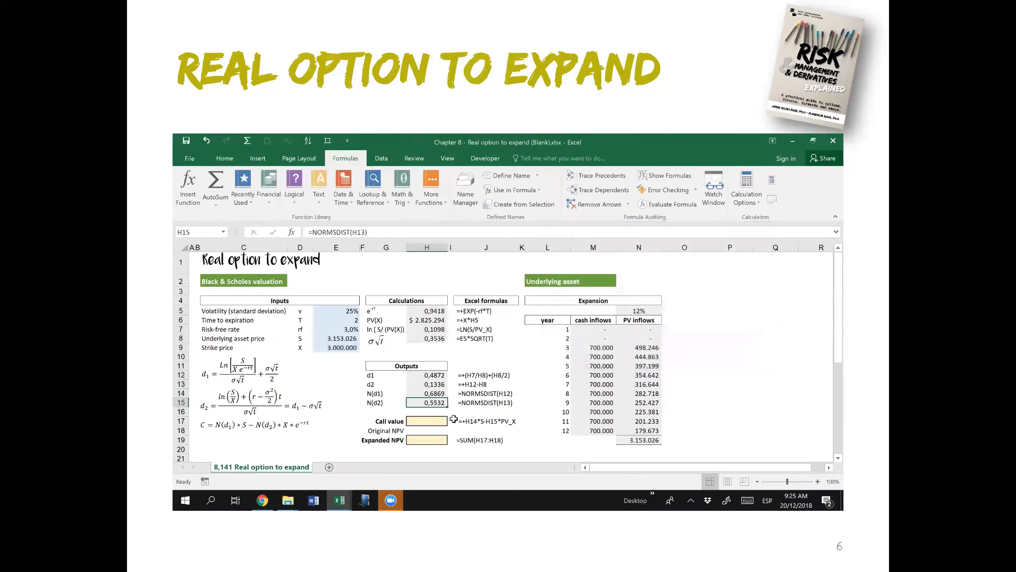
Step: Draw a green ink box around the call value formula C below the d2 equation
click(433, 424)
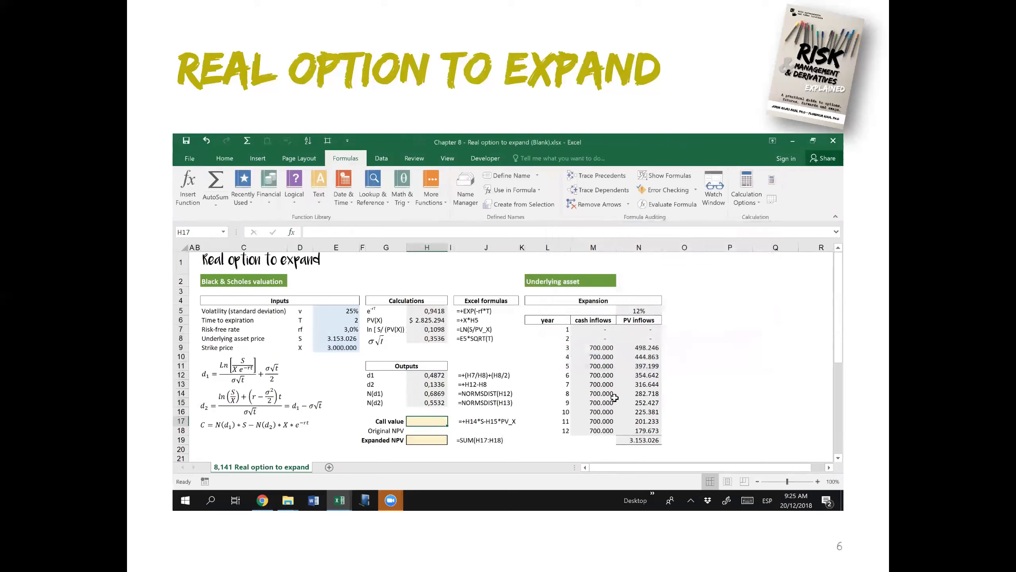
click(414, 158)
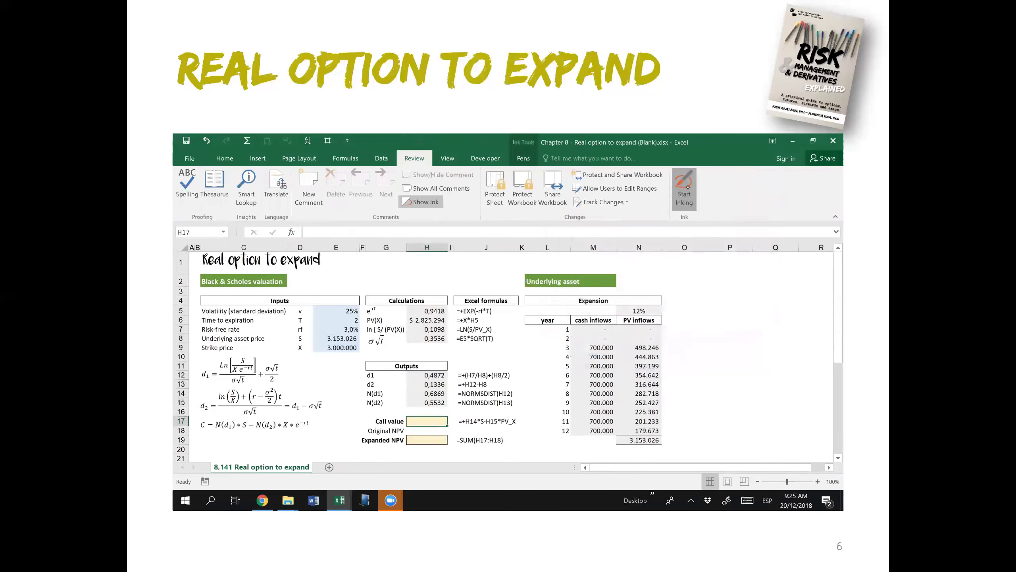
click(684, 186)
click(384, 195)
mouse_move(198, 417)
mouse_down()
mouse_move(329, 449)
mouse_move(192, 414)
mouse_up()
mouse_move(340, 500)
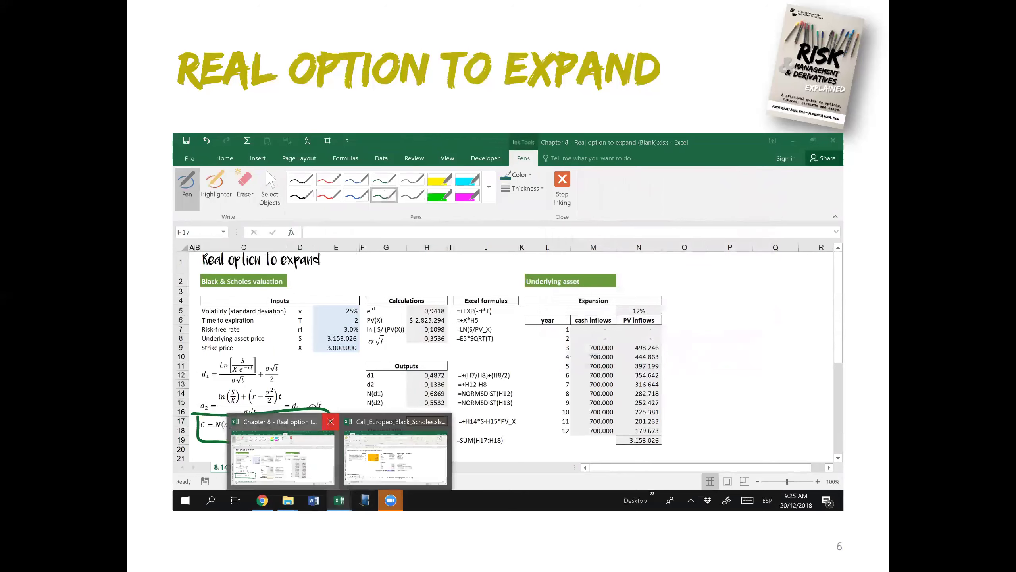
click(329, 422)
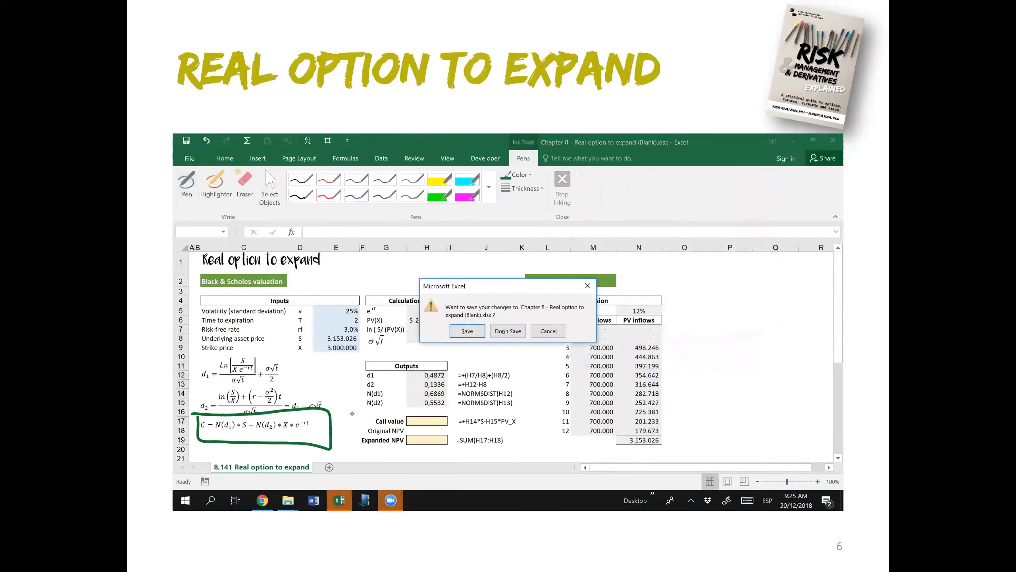
click(549, 331)
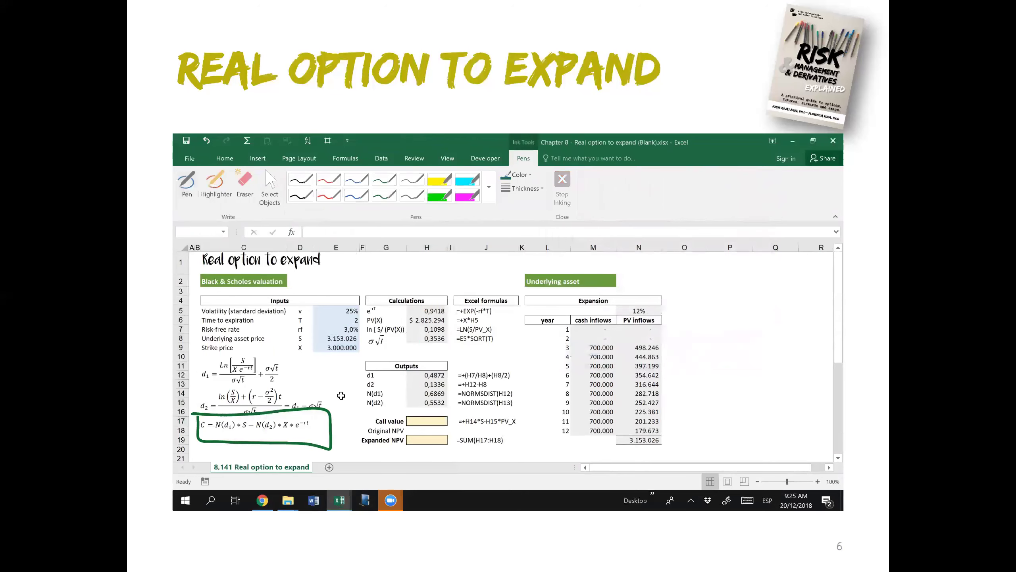
mouse_move(340, 500)
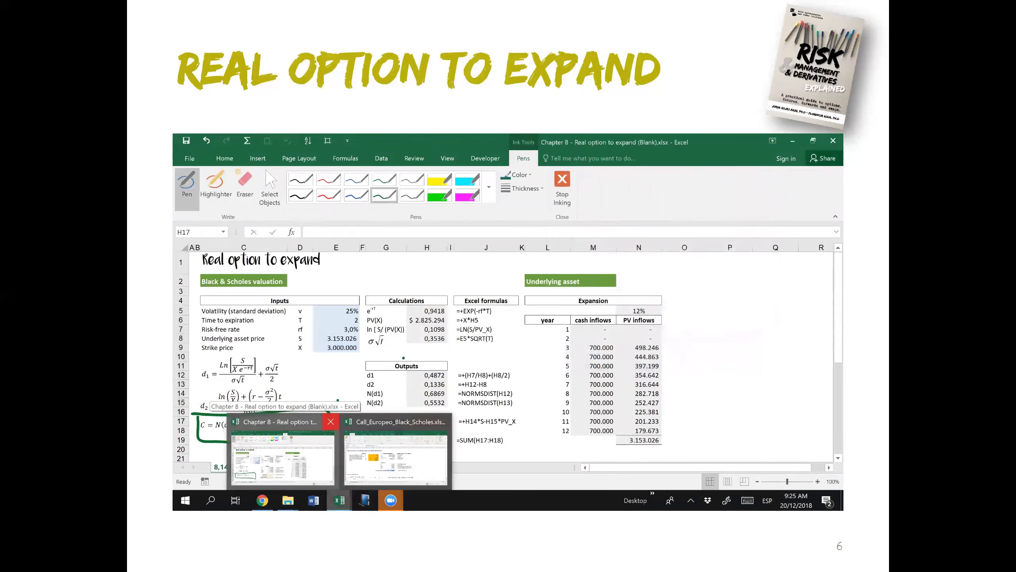
key(Escape)
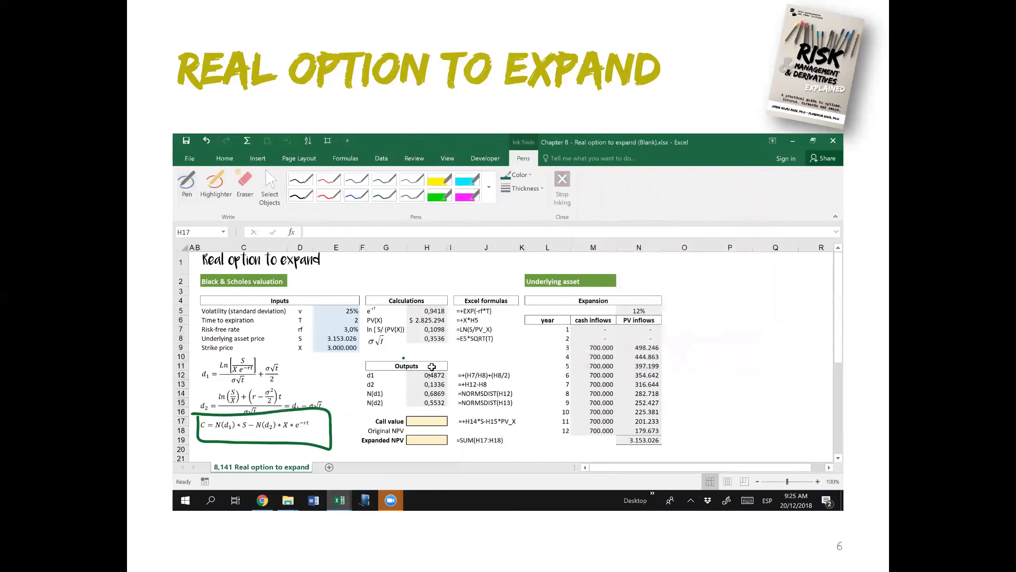
Step: Erase the green ink box around the call value formula and stop inking
click(384, 195)
mouse_move(332, 420)
mouse_down()
mouse_move(369, 418)
mouse_move(339, 420)
mouse_up()
click(245, 189)
click(331, 430)
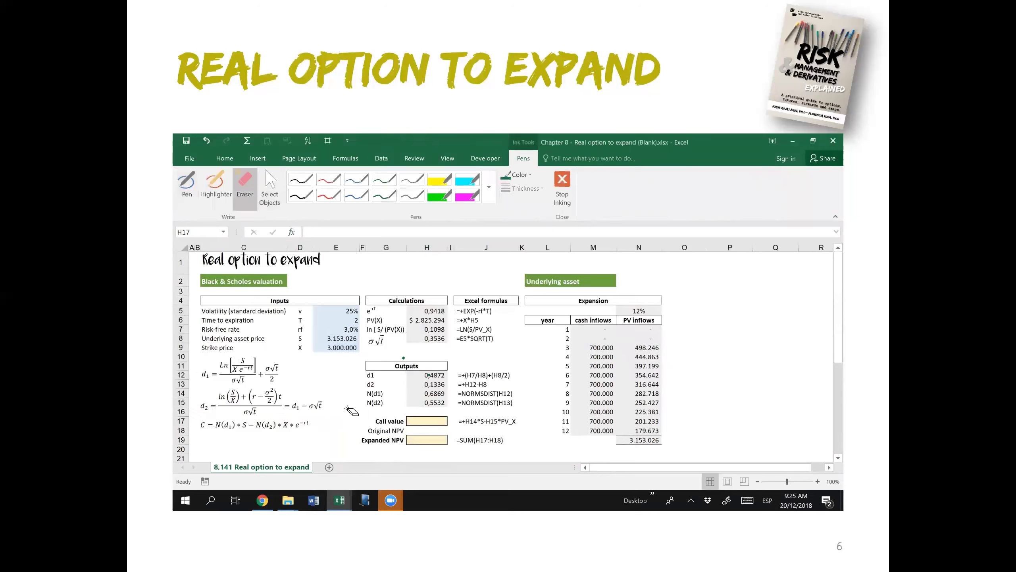
click(572, 184)
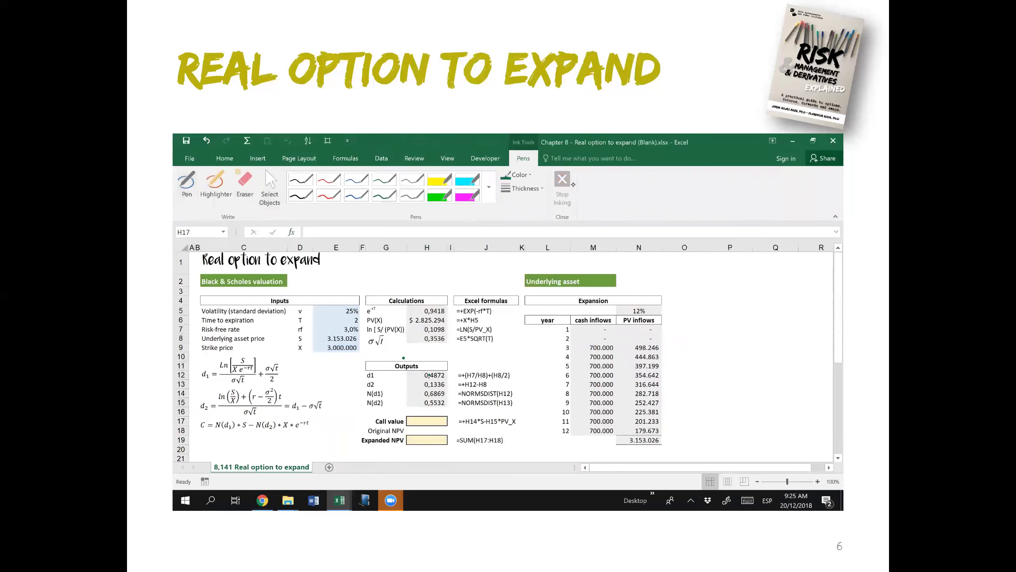
Step: Calculate the call value in cell H17 with the formula =H14*S-H15*X*H5, referencing the underlying asset price and strike price
click(430, 421)
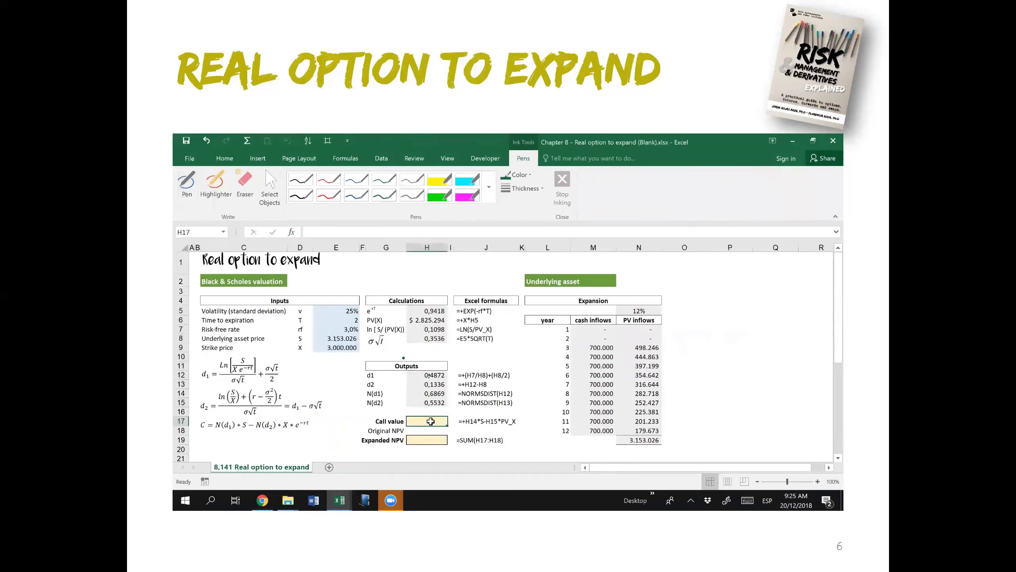
text(=)
click(387, 393)
key(Right)
text(*)
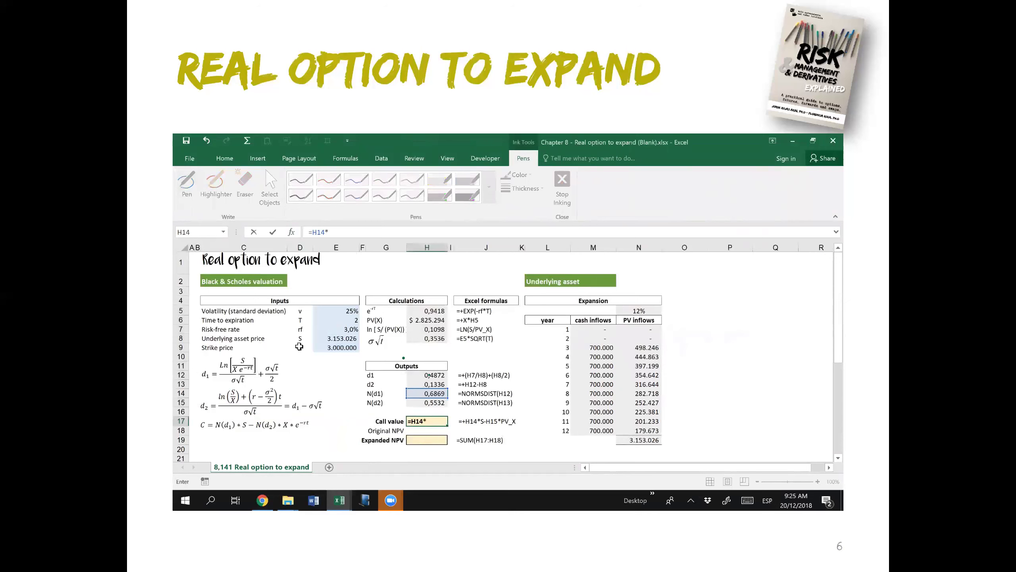
key(Up)
key(Up)
key(Up)
key(Up)
key(Up)
key(Up)
key(Up)
key(Up)
key(Up)
key(Left)
key(Left)
key(Left)
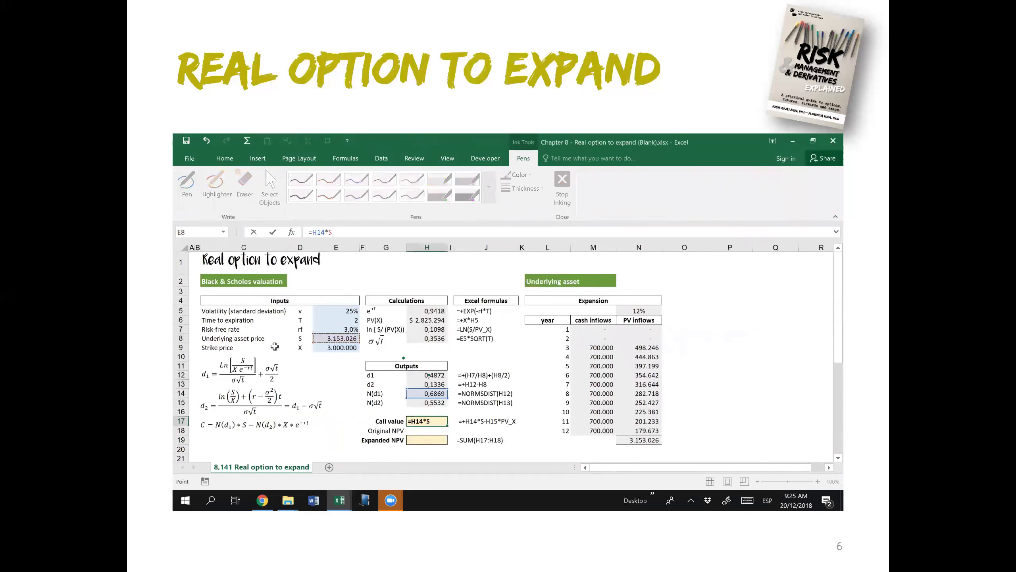
text(-)
click(427, 404)
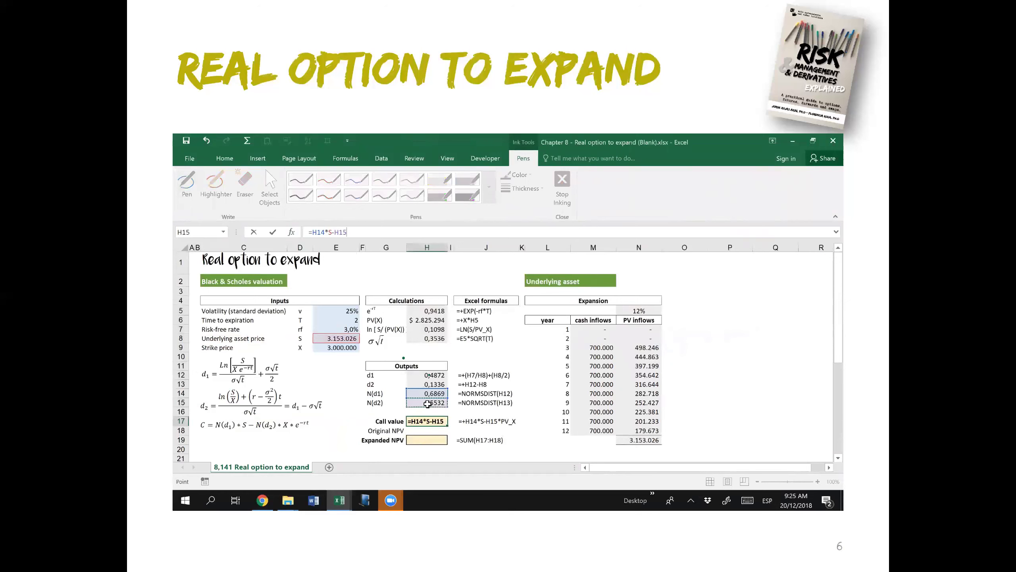
text(*)
click(337, 347)
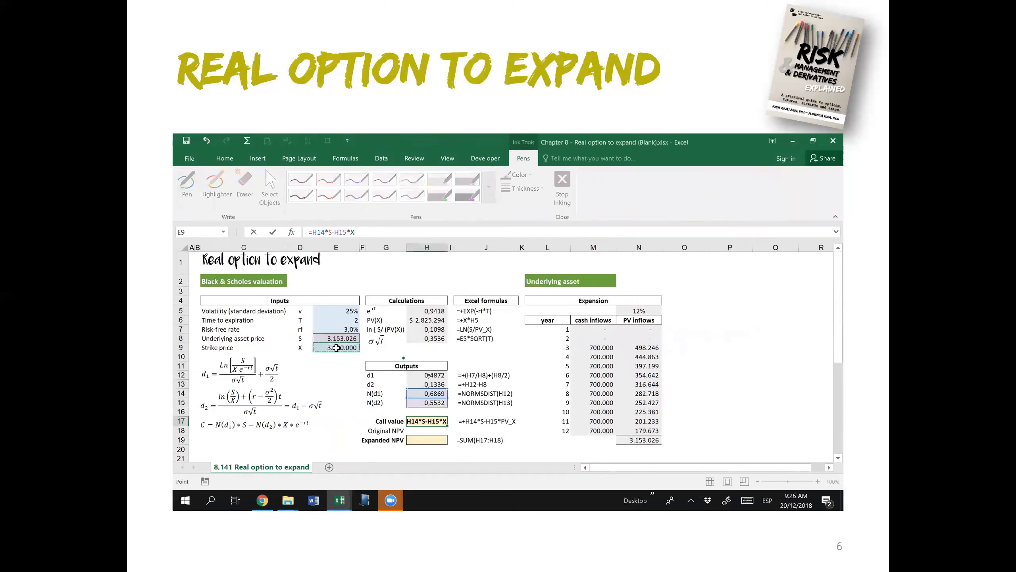
text(*)
click(417, 311)
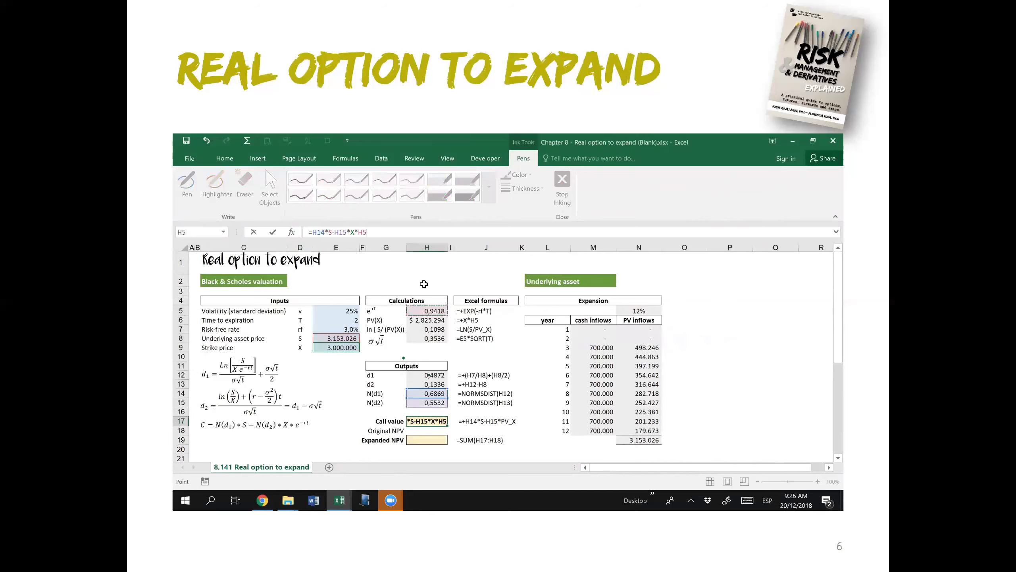
key(Return)
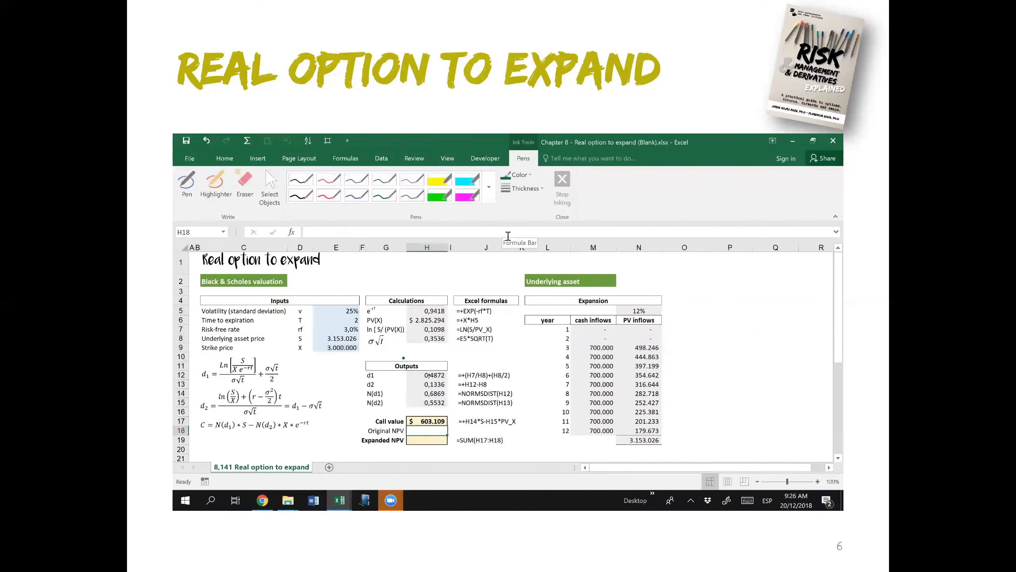
Step: Enter -200000 as the original NPV in H18 and calculate the expanded NPV in H19 as =H17+H18
text(-200000)
key(Return)
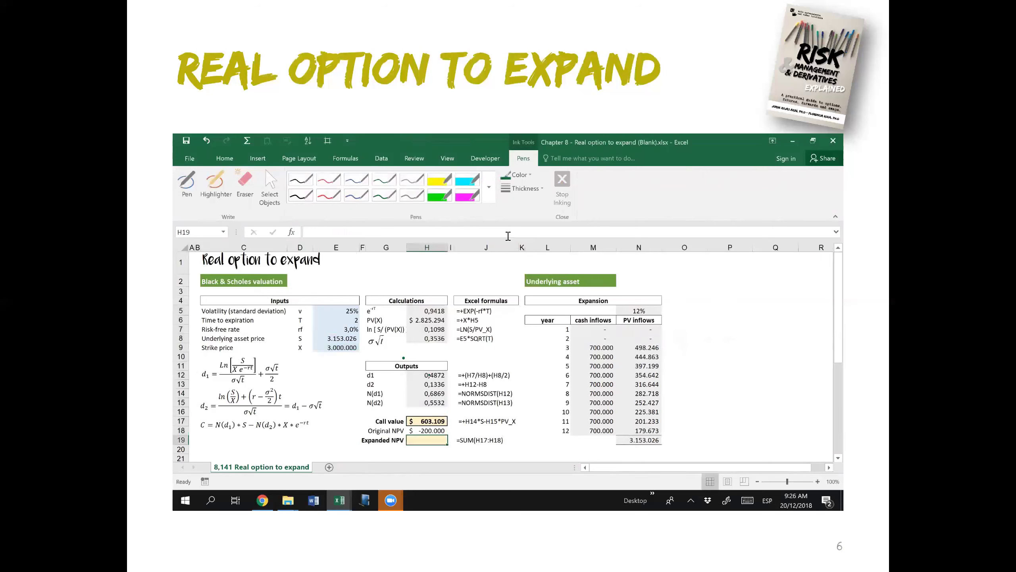
text(=)
key(Up)
key(Up)
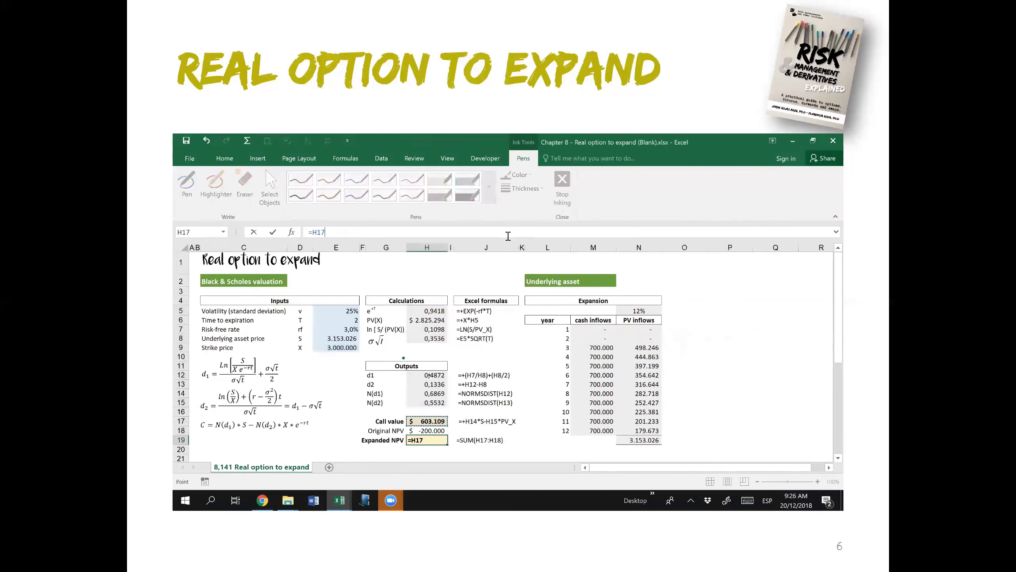
text(+)
key(Up)
key(Return)
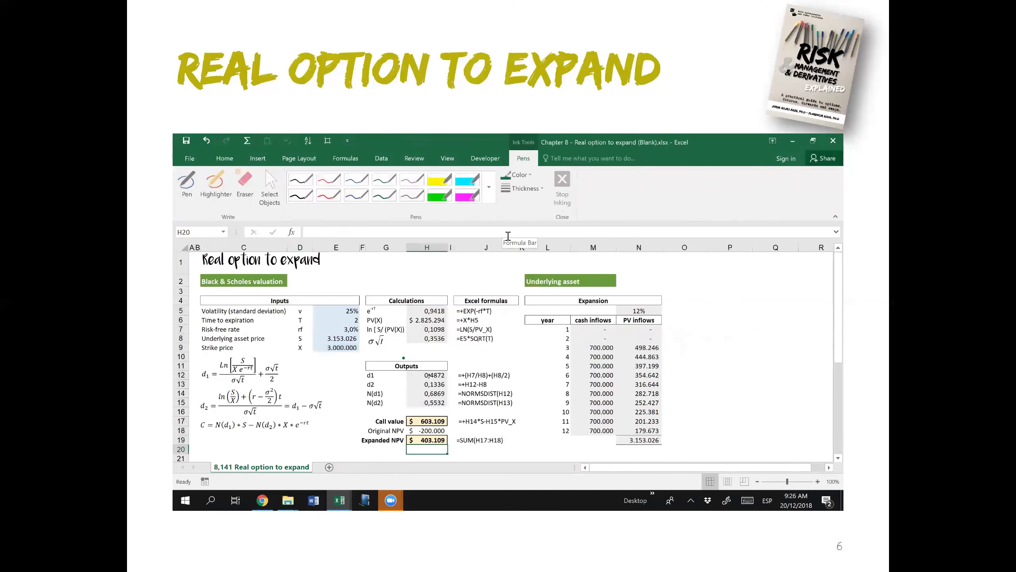
Step: Draw a circled green ink check mark beside the expanded NPV formula, and stop inking
click(384, 195)
mouse_move(510, 437)
mouse_down()
mouse_move(523, 432)
mouse_move(505, 455)
mouse_move(528, 428)
mouse_up()
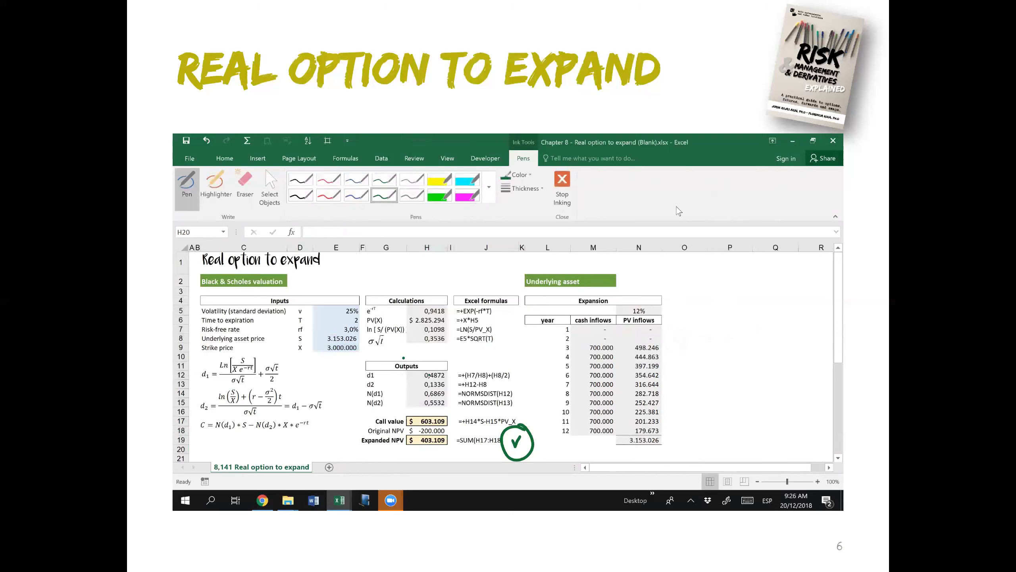
click(553, 181)
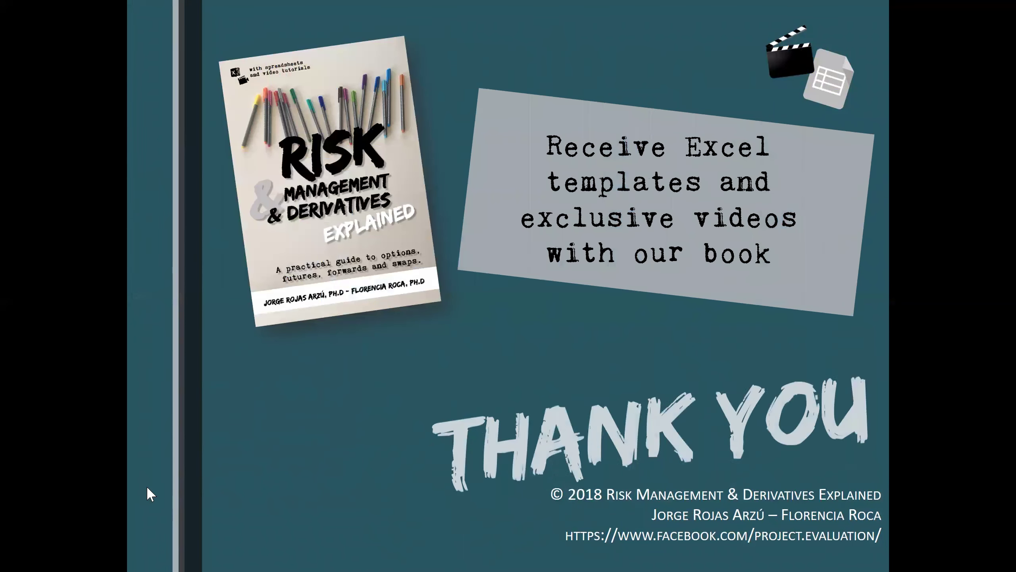
Step: Switch to the blank Excel workbook and save it in the excel files folder as an Excel Macro-Enabled Workbook (*.xlsm)
key(alt+Tab)
key(alt+Tab)
key(alt+Tab)
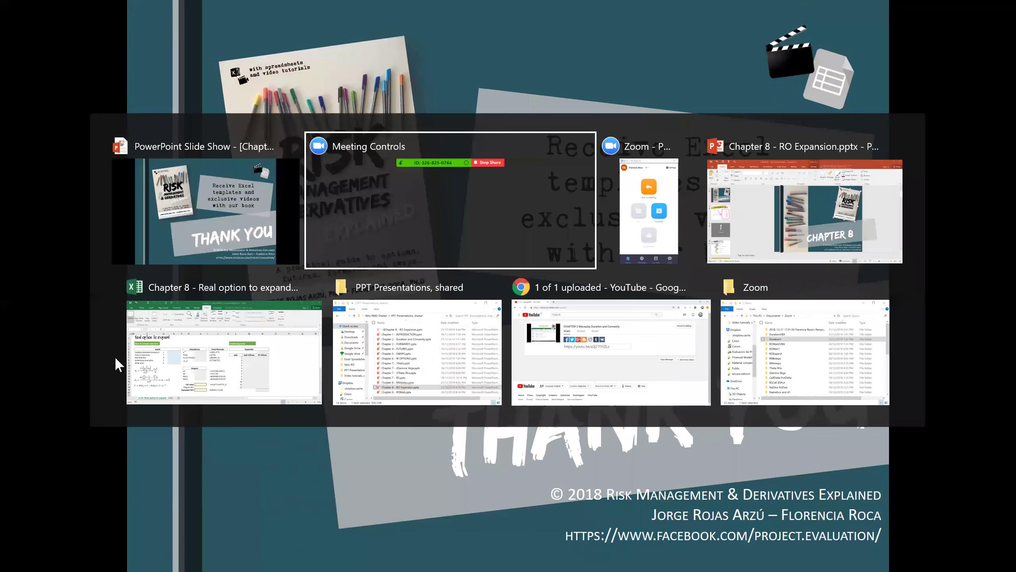
key(alt+Tab)
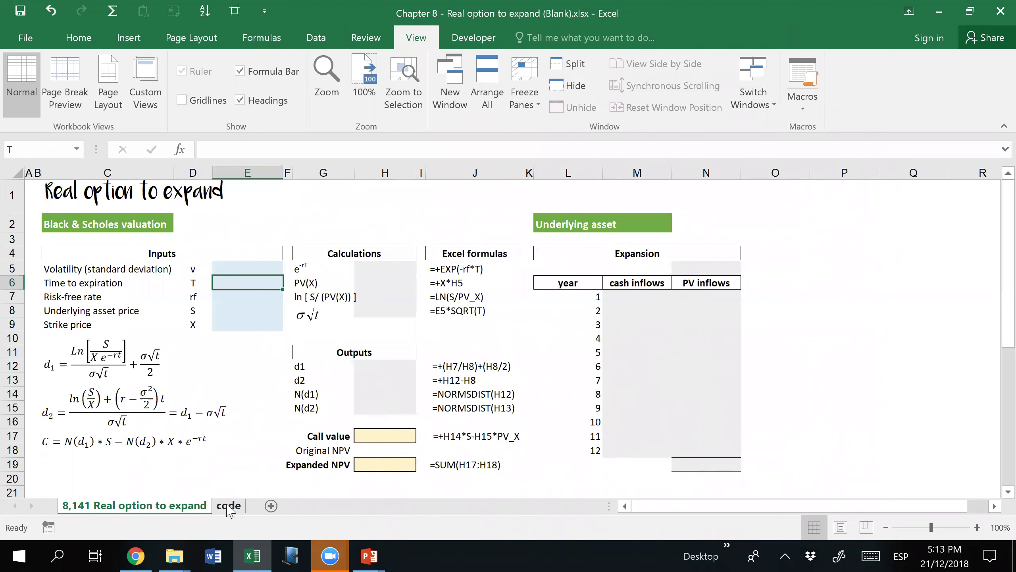
click(24, 36)
click(43, 191)
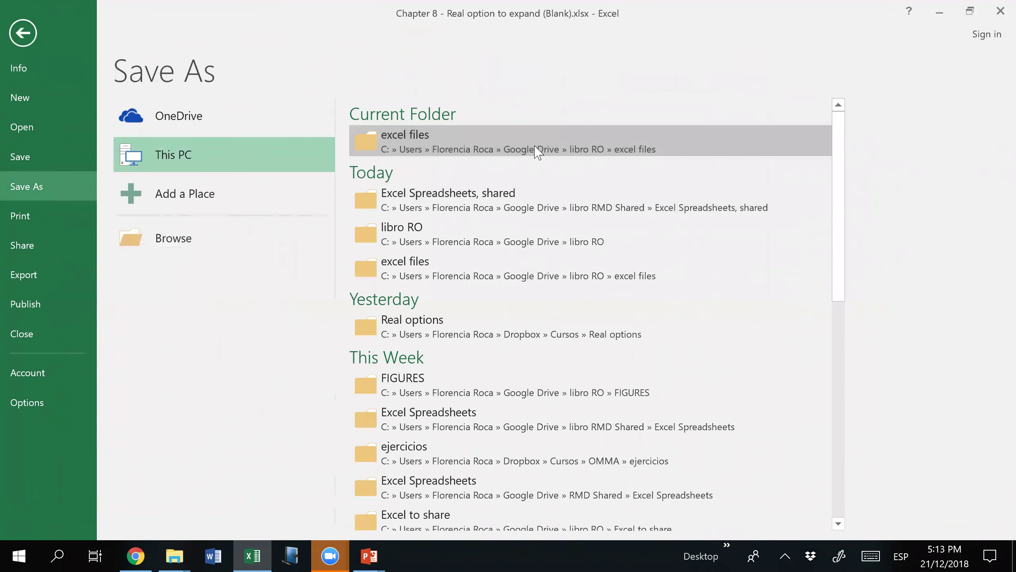
click(401, 262)
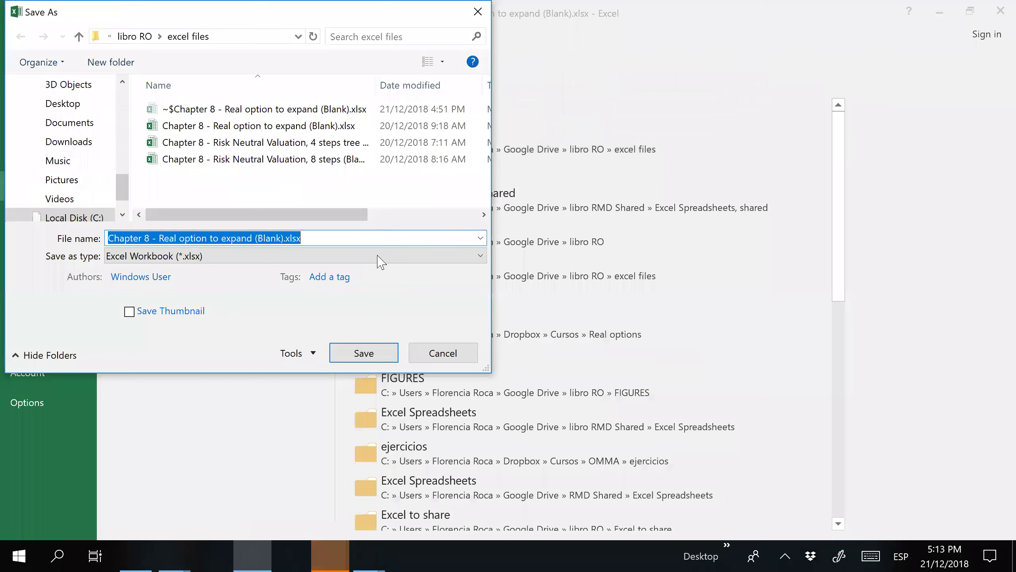
click(380, 262)
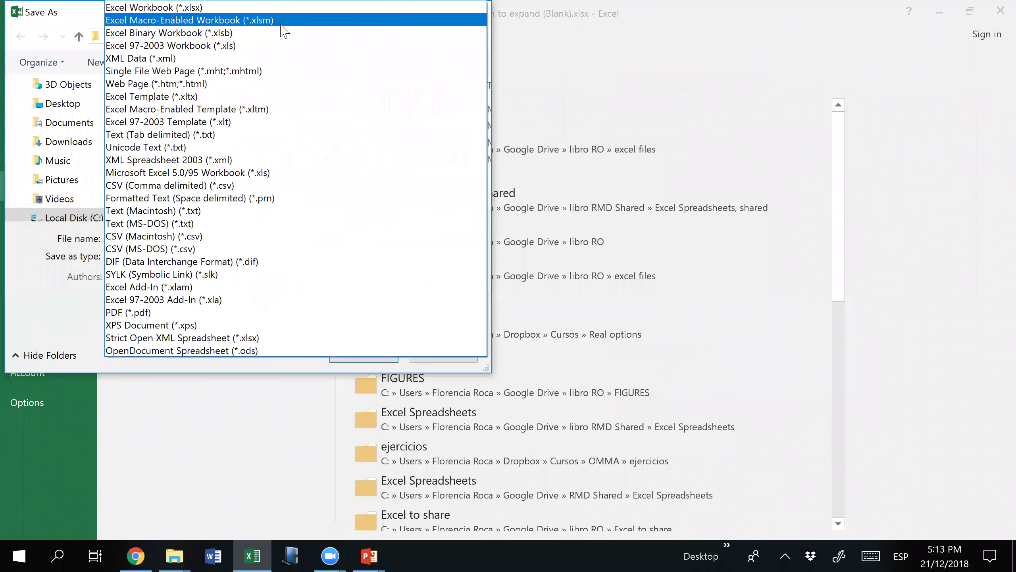
click(272, 21)
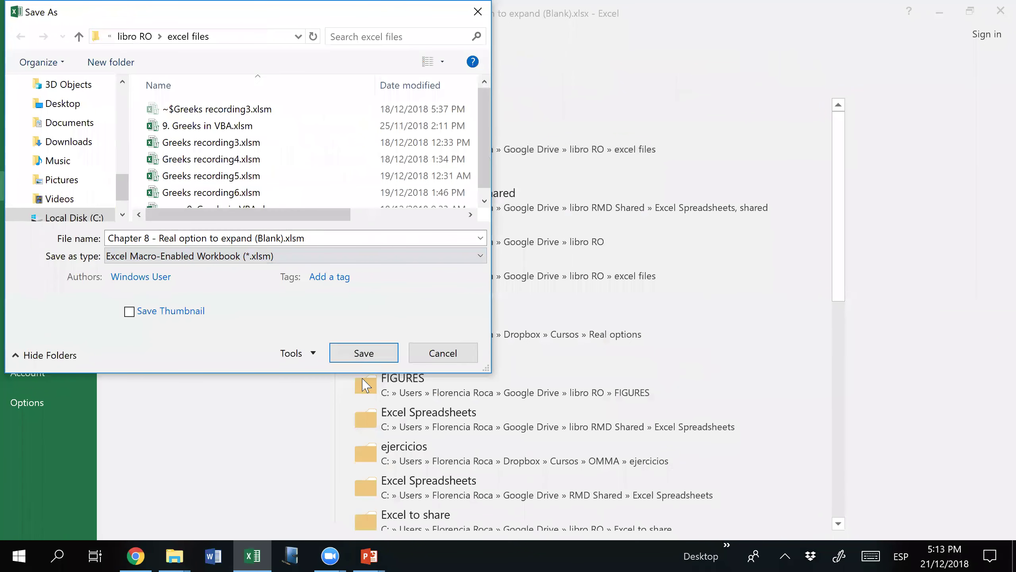
click(364, 353)
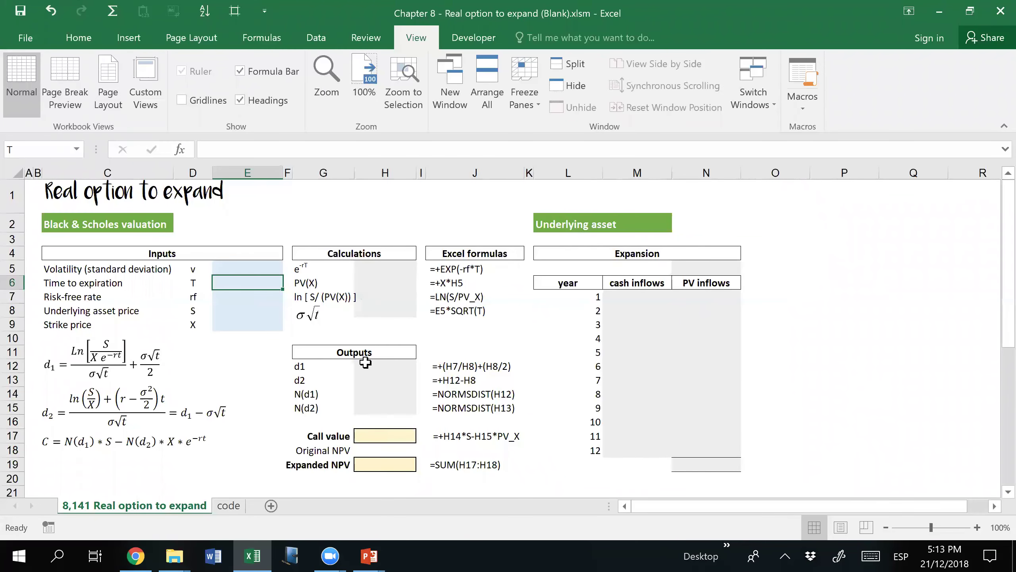
Step: Copy all the VBA function code from the text box on the code sheet and return to the Real option to expand sheet
click(227, 506)
drag(401, 351, 607, 555)
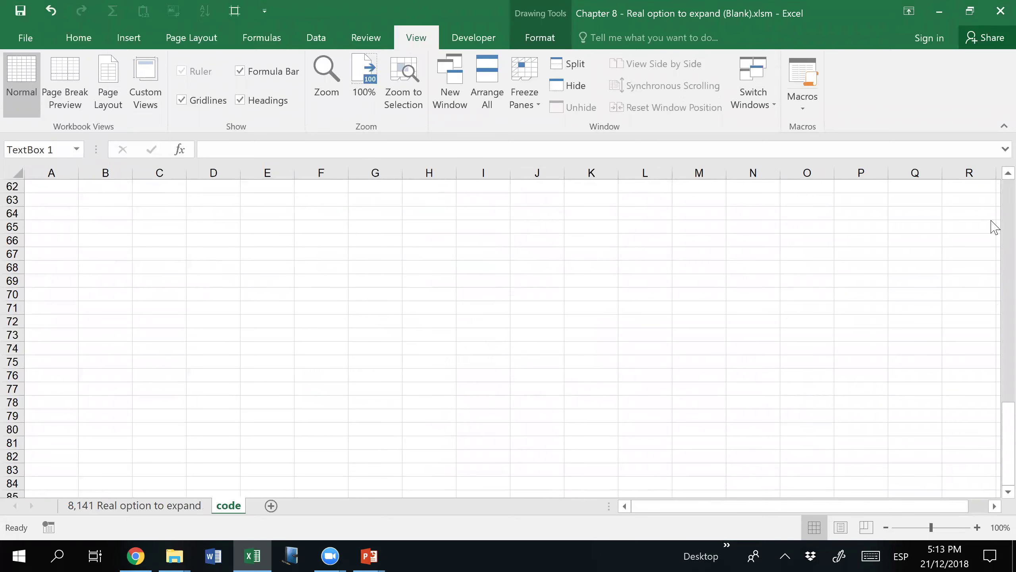
scroll(995, 214, up, 20)
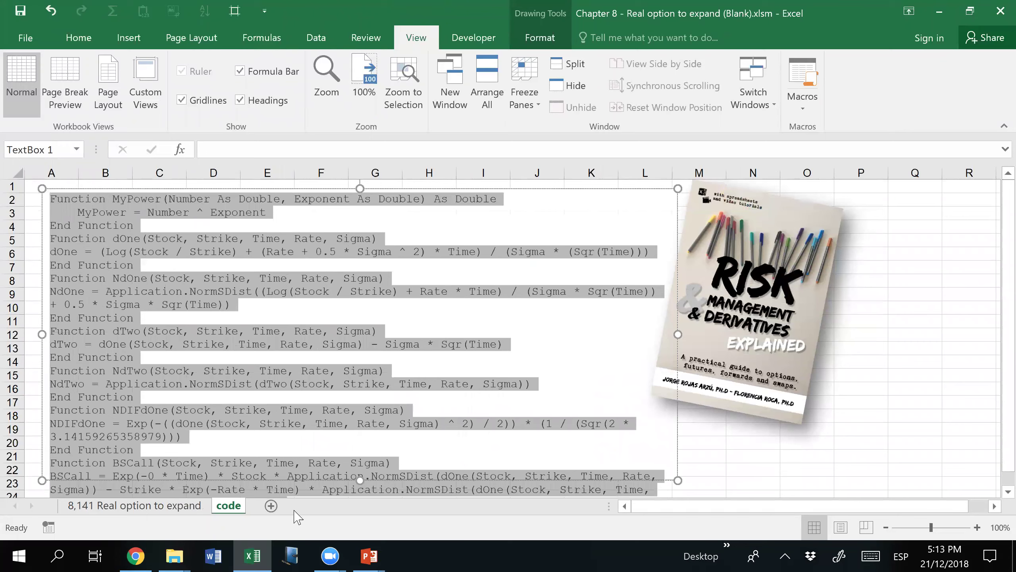
click(134, 506)
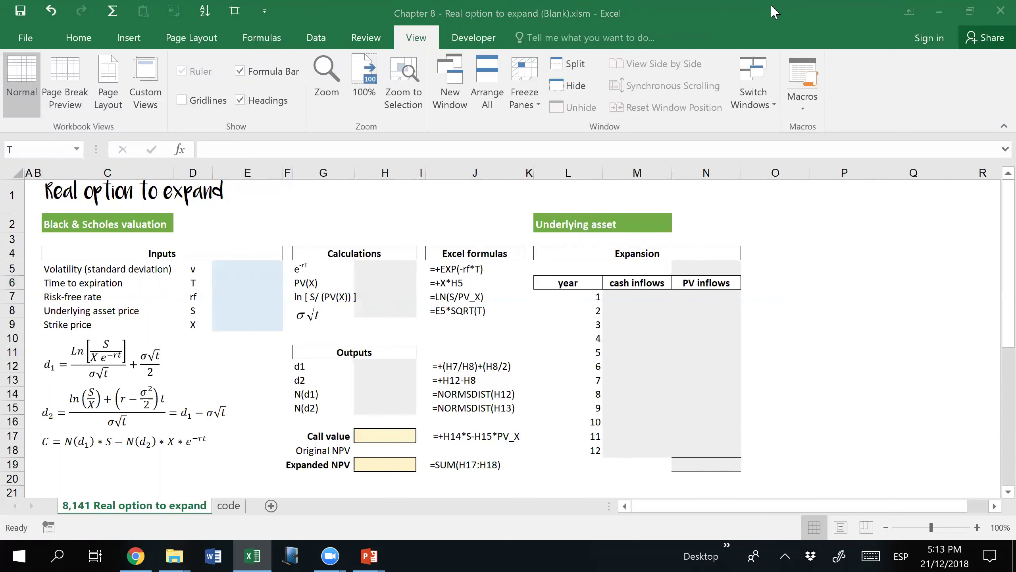
Step: Check the workbook's VBA project for existing modules in the Visual Basic editor, and close the editor
click(473, 37)
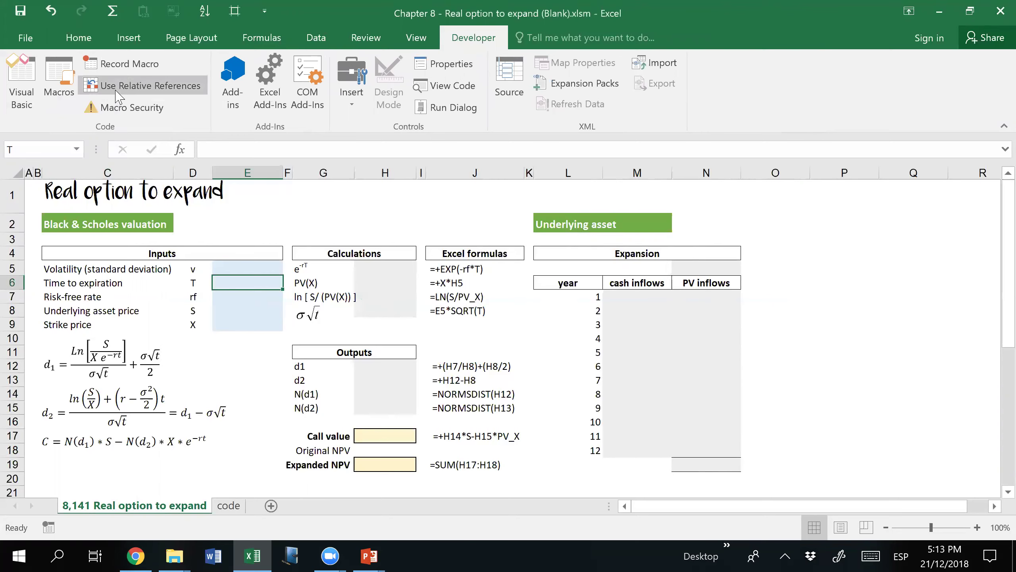
click(21, 84)
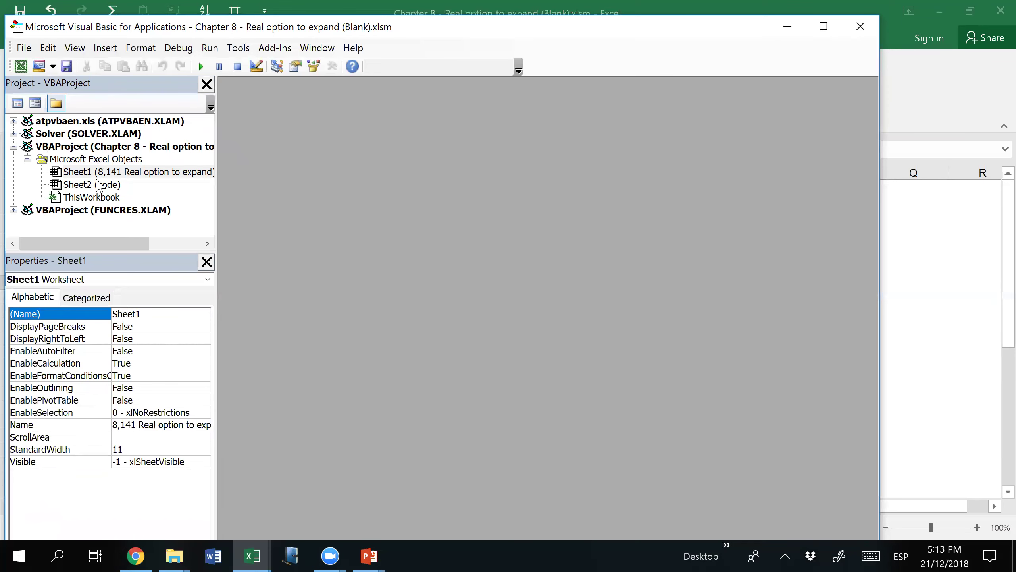
click(860, 27)
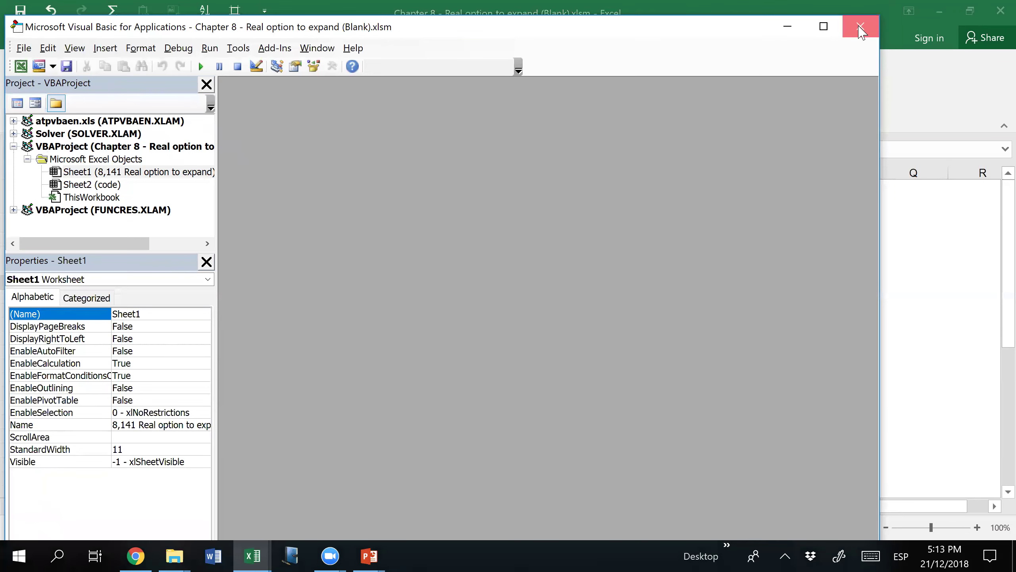
Step: Record a short macro stored in this workbook that moves the cell selection from P5 up to P3, and stop recording
click(858, 273)
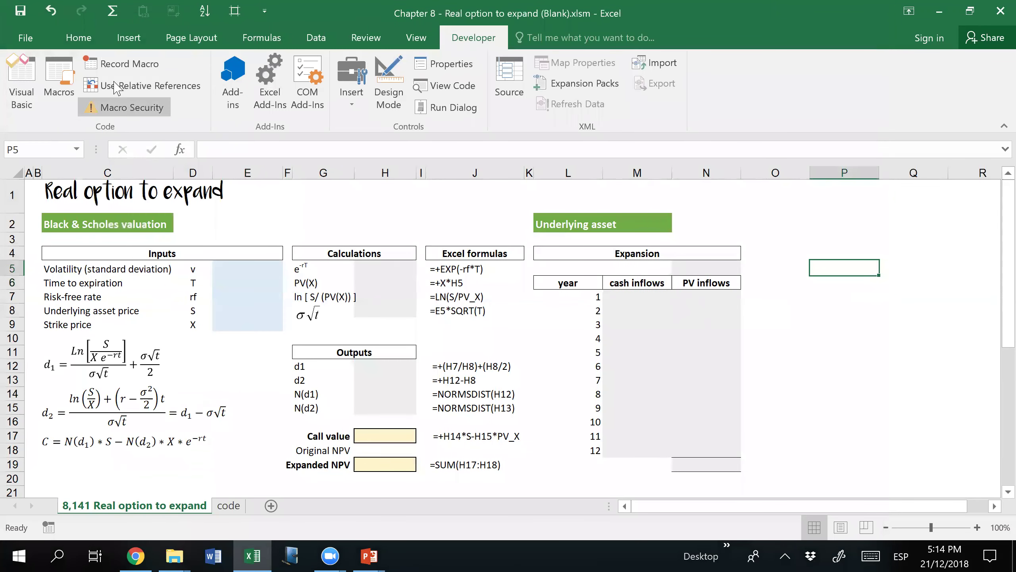
click(135, 67)
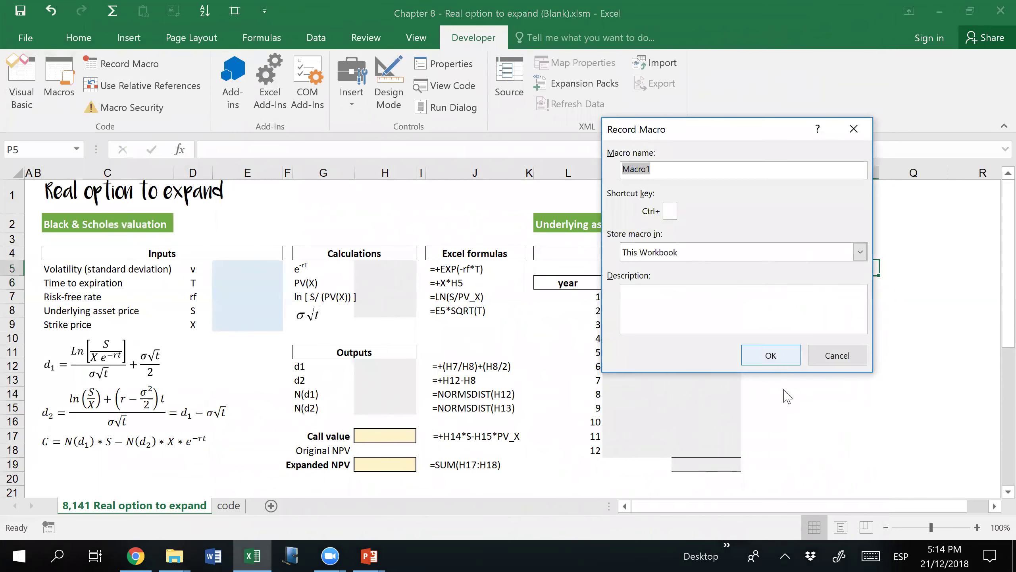
click(770, 355)
key(Up)
key(Up)
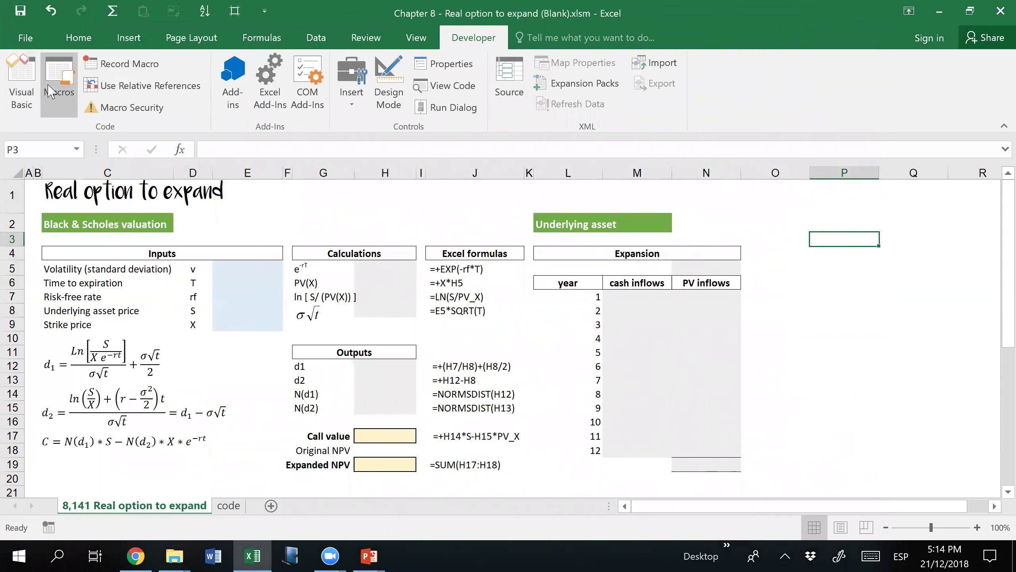
Step: Replace the recorded code in Module1 with the copied functions, highlight the BSCall function's signature, and return to the worksheet
click(23, 82)
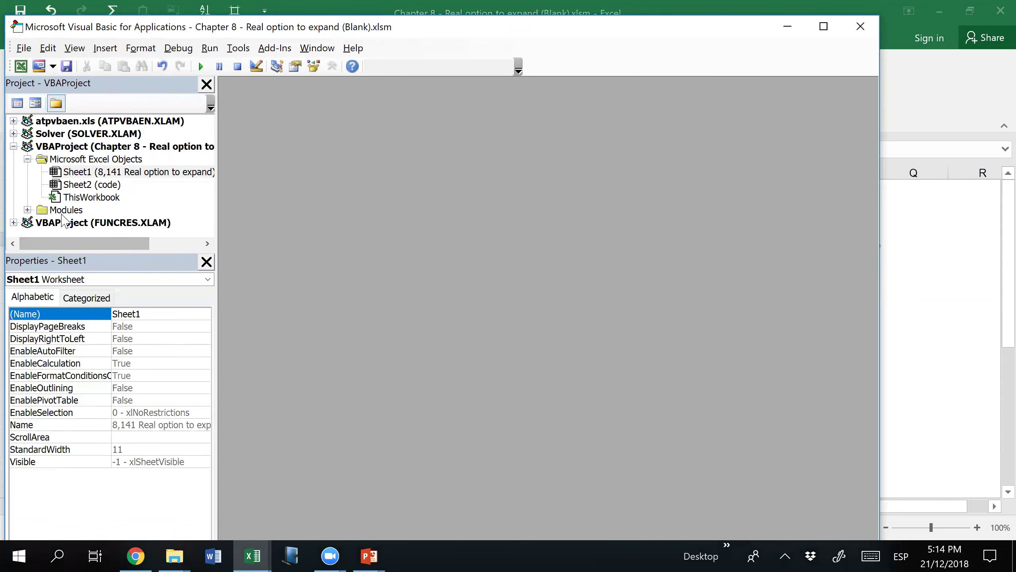
click(28, 210)
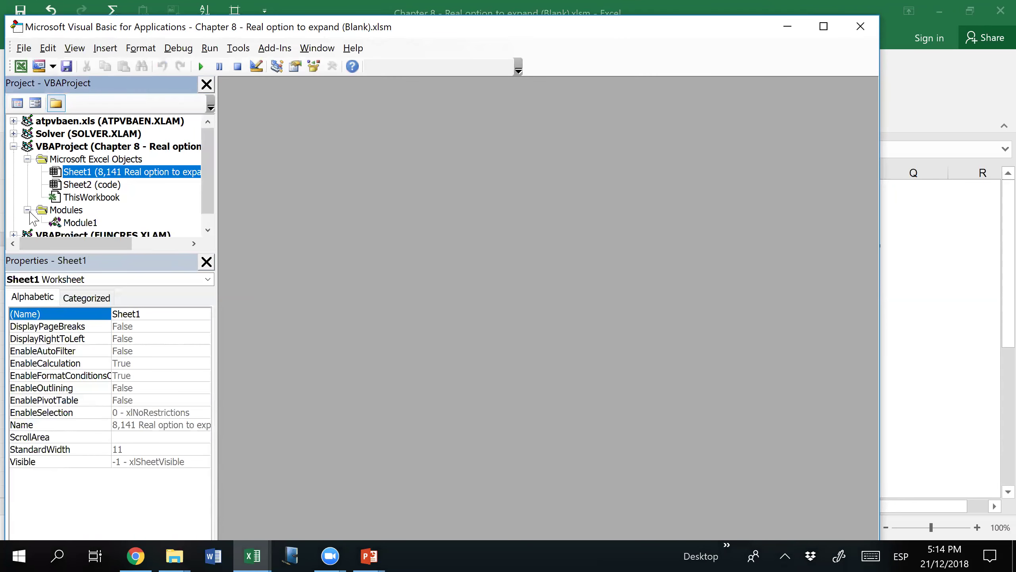
click(77, 224)
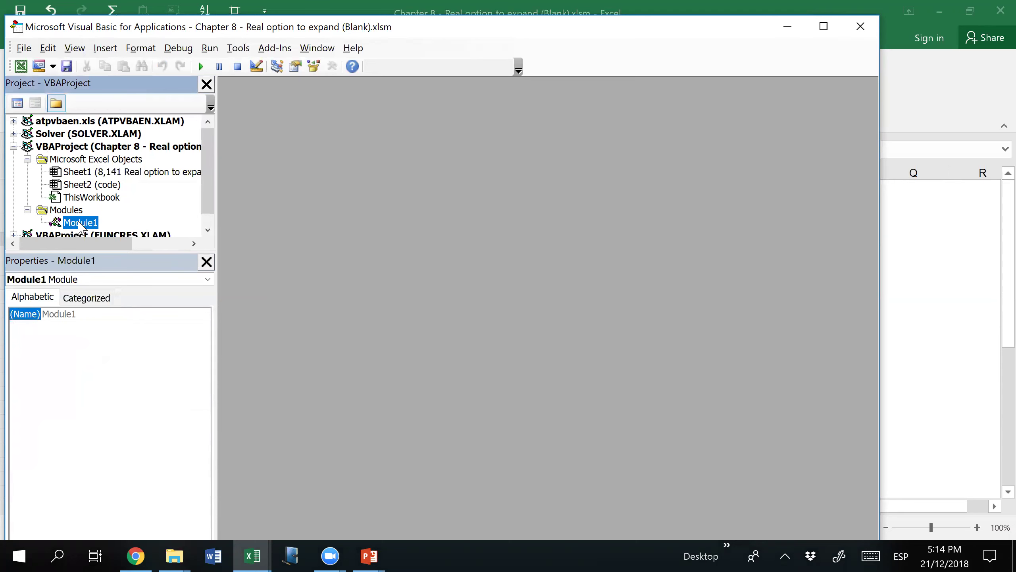
double_click(80, 223)
key(ctrl+a)
key(Delete)
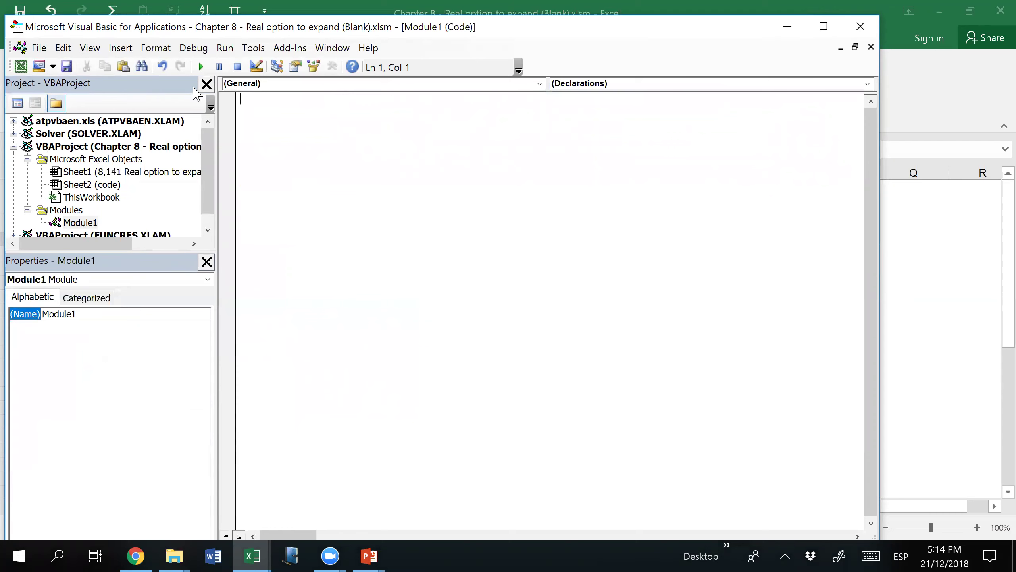
key(ctrl+v)
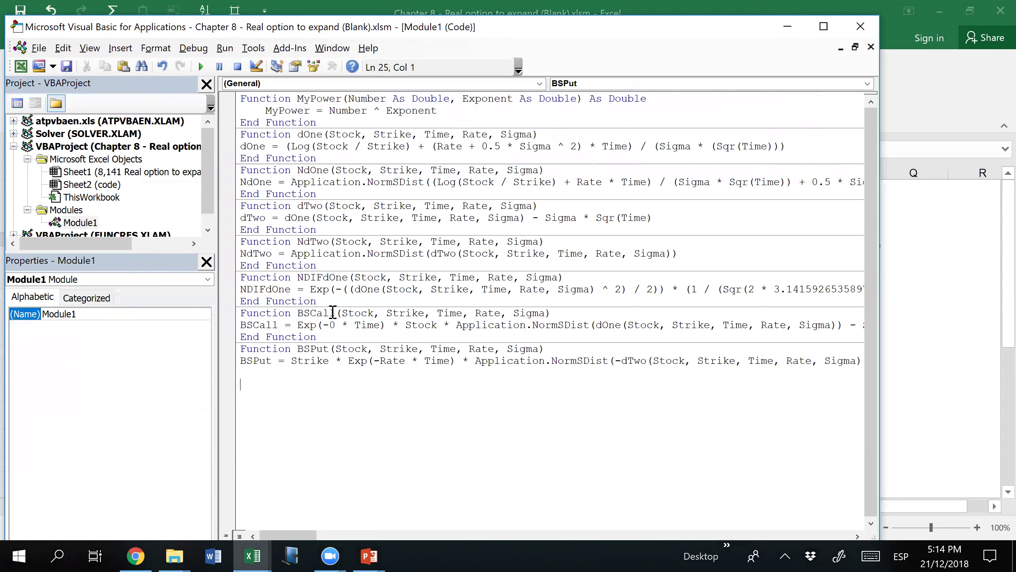
drag(297, 314, 588, 310)
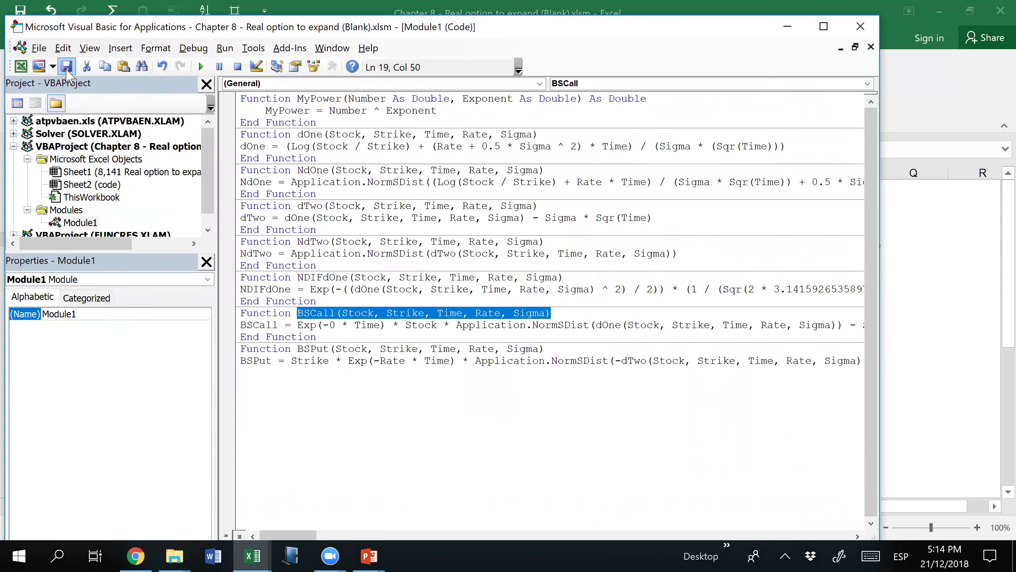
key(alt+F11)
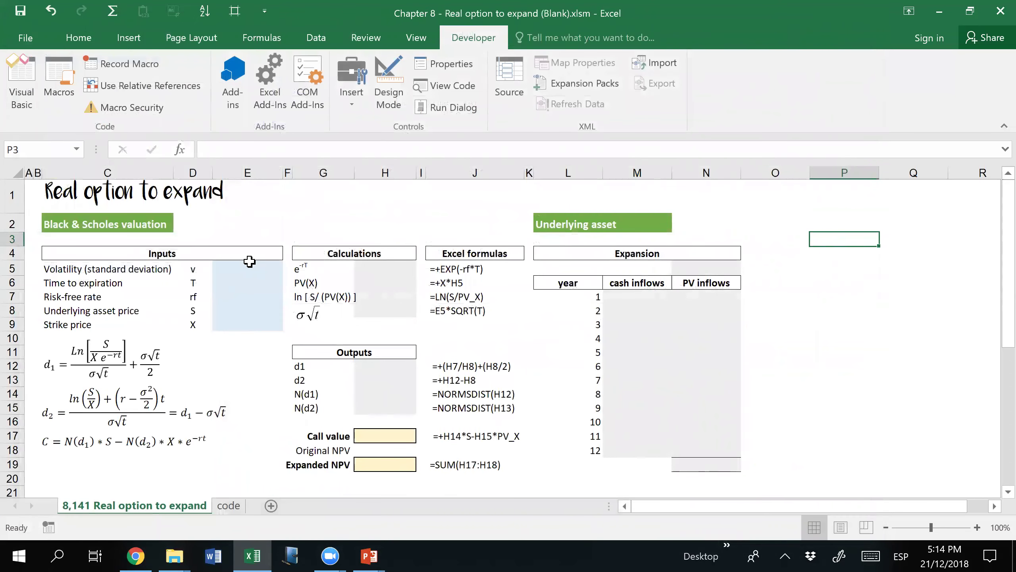
Step: Enter the option inputs in E5:E7: volatility 25%, time to expiration 2 and risk-free rate 3%
click(251, 263)
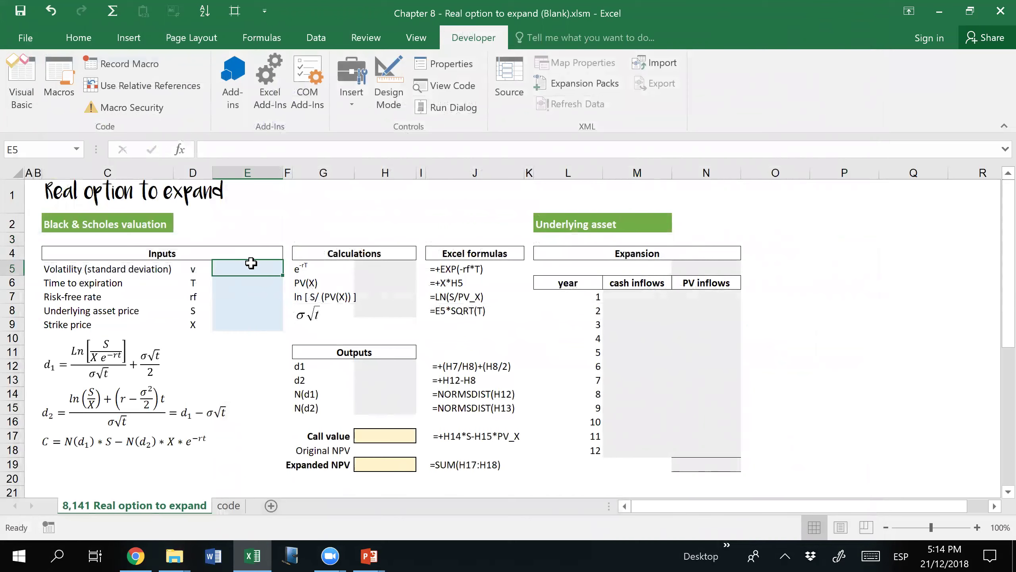
text(25%)
key(Return)
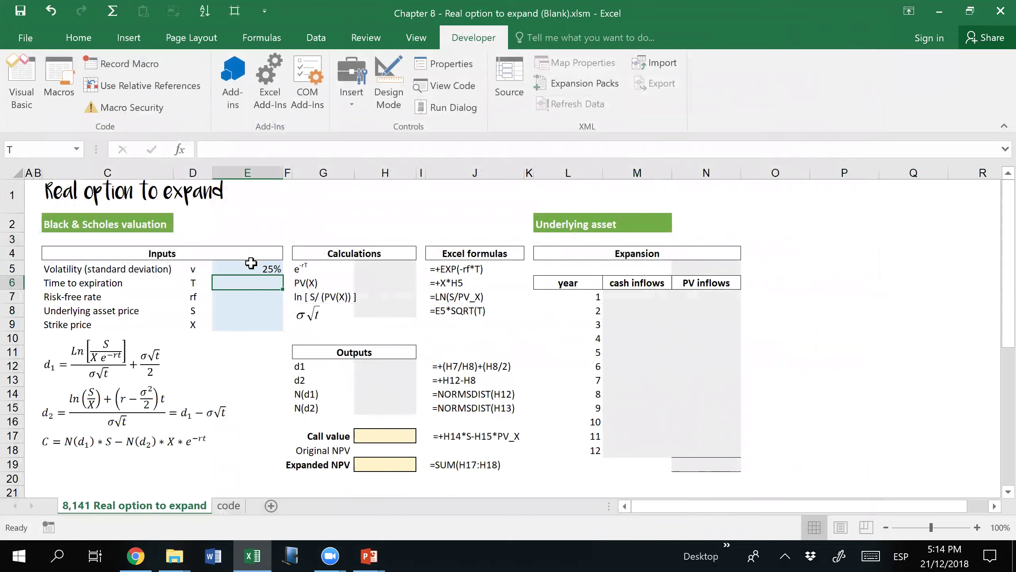
text(2)
key(Return)
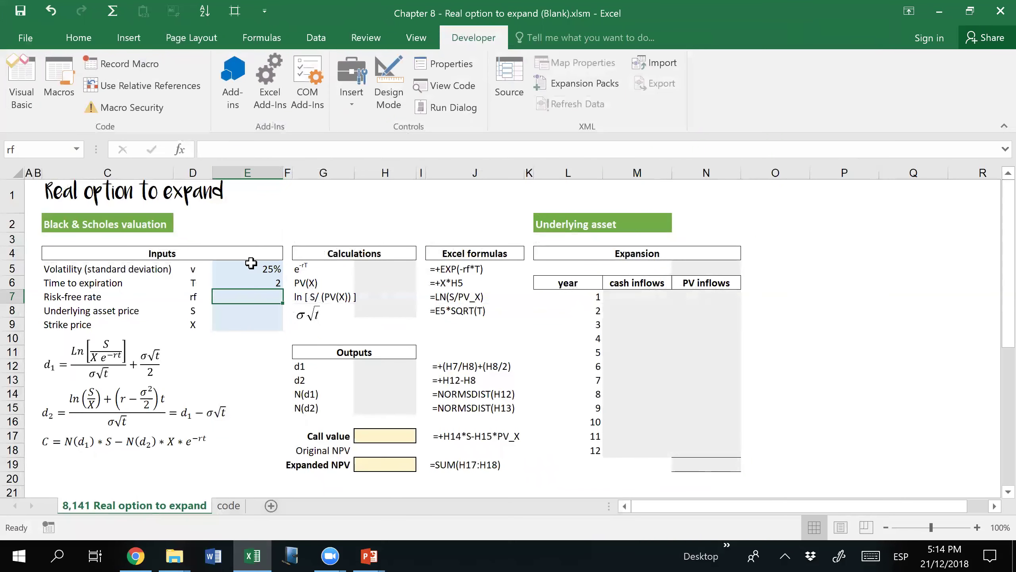
text(3%)
key(Return)
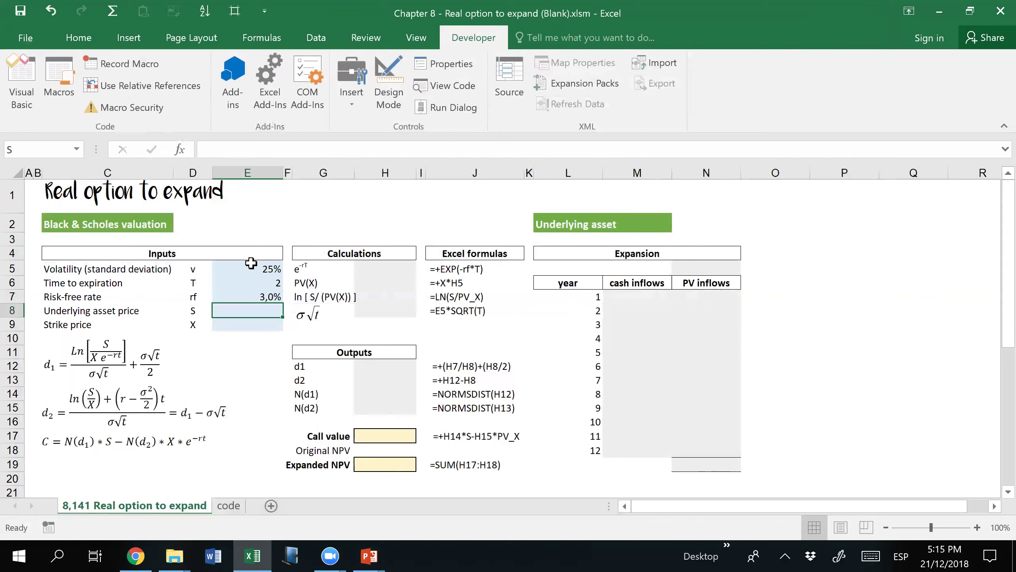
Step: Enter cash inflows of 700000 for year 3 in M9 and copy the value down through year 12
click(636, 298)
key(Down)
key(Down)
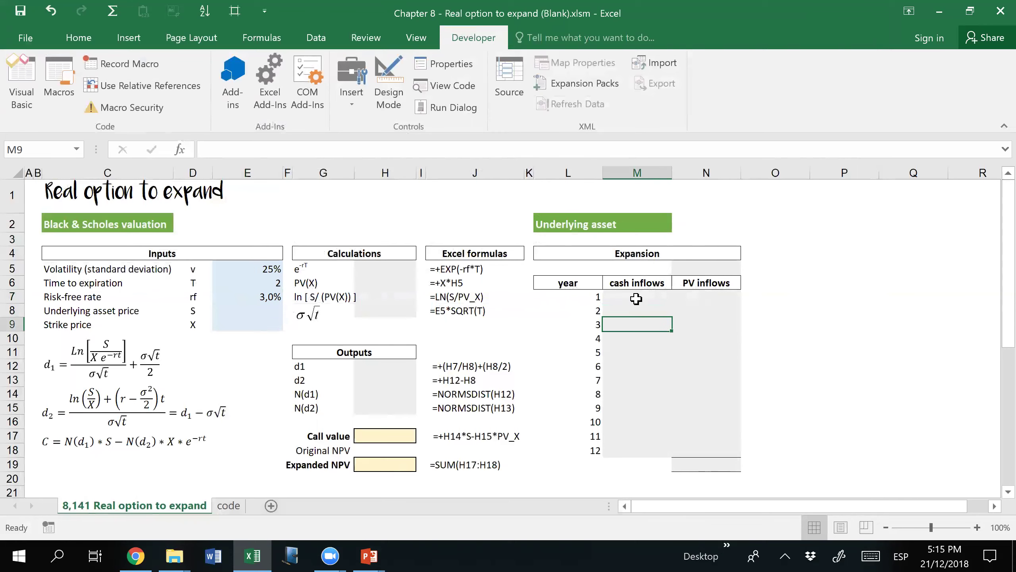
text(700000)
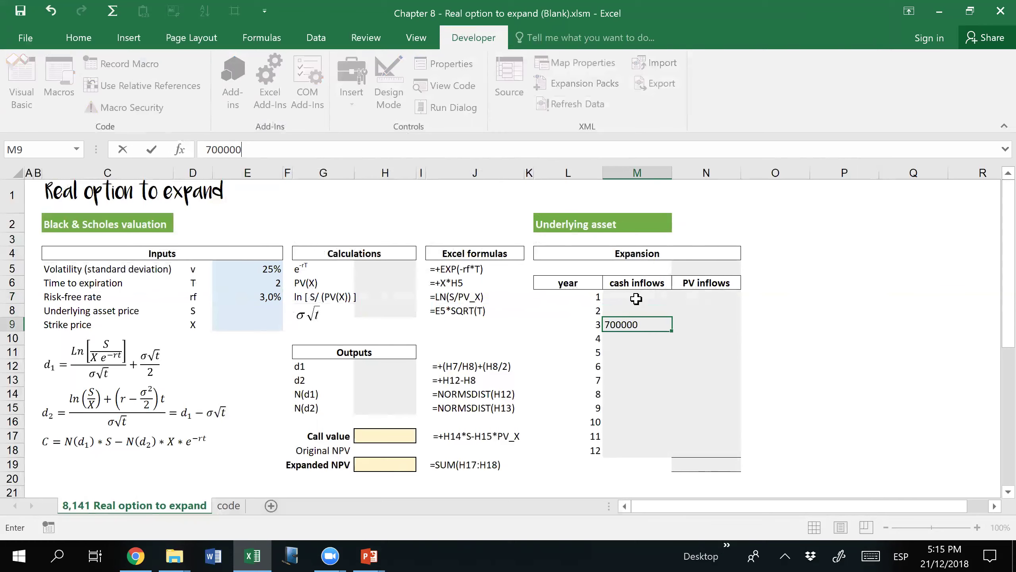
key(Return)
key(Up)
key(ctrl+c)
key(shift+Down)
key(shift+Down)
key(shift+Down)
key(shift+Down)
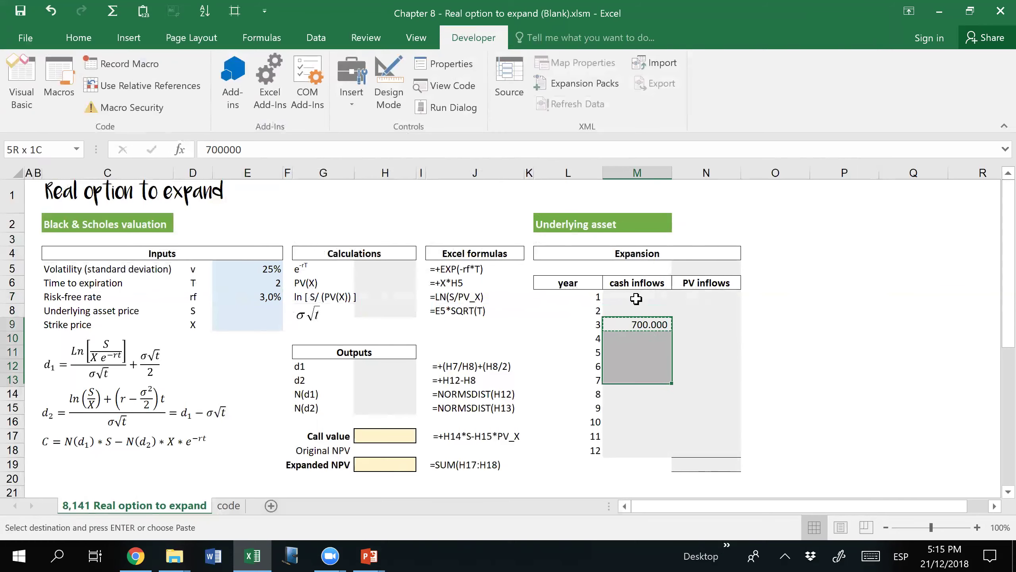
key(shift+Down)
key(shift+Down)
key(shift+Down)
key(shift+Down)
key(shift+Down)
key(Return)
Step: Set the discount rate above the PV inflows column, in cell N5, to 12%
key(Up)
key(Up)
key(Up)
key(Right)
key(Up)
text(12%)
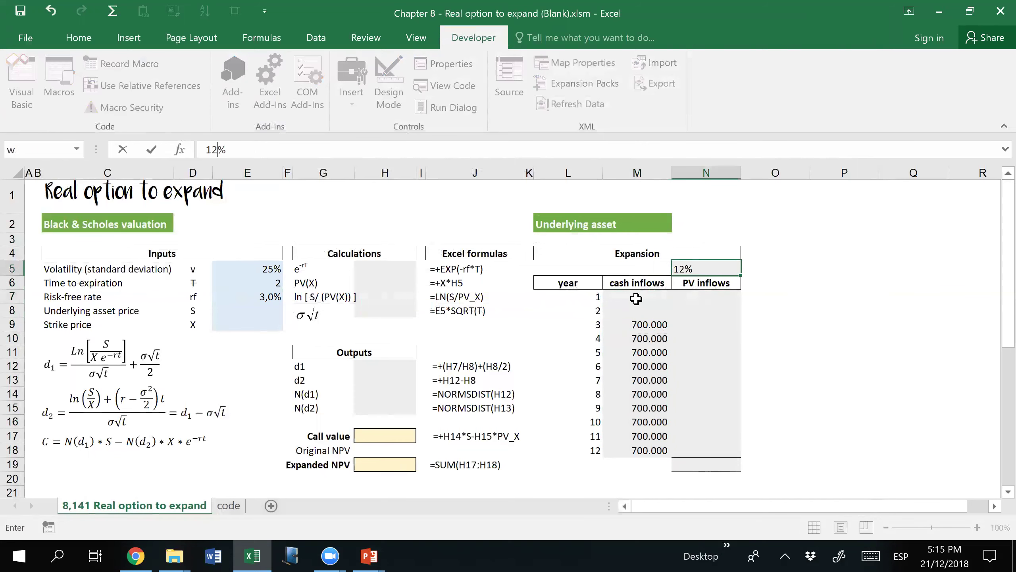
key(Return)
Step: In N7, enter the year 1 present value formula =+M7/(1+w)^L7, discounting the cash inflow at the rate in N5
key(Down)
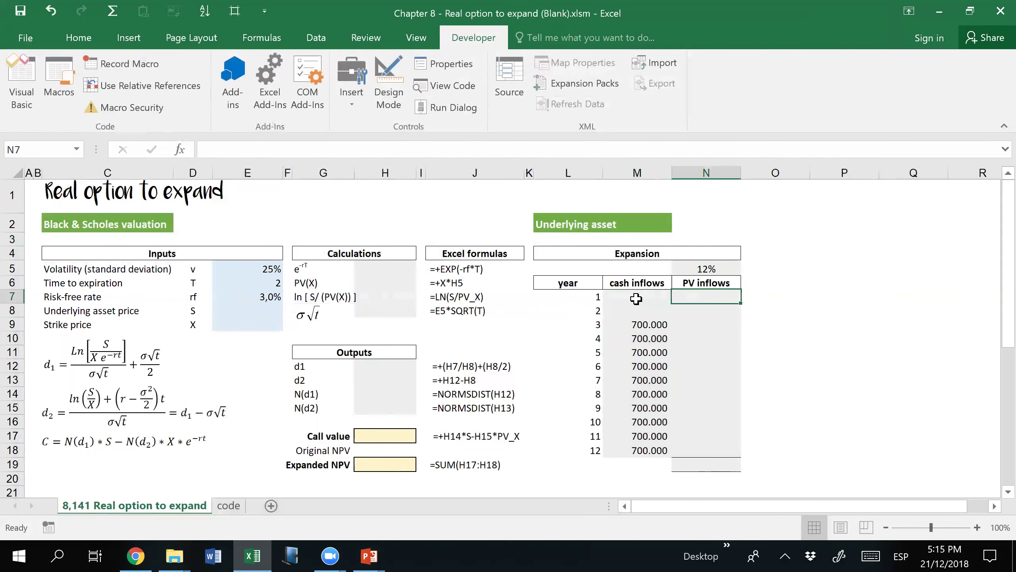
text(+)
key(Left)
text(/(11)
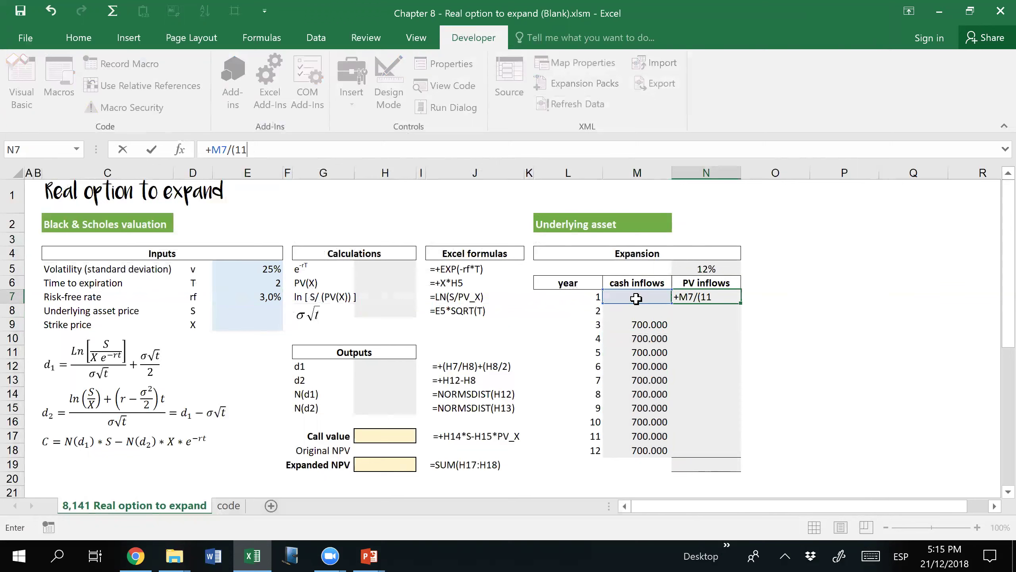
key(BackSpace)
text(+)
key(Up)
key(Up)
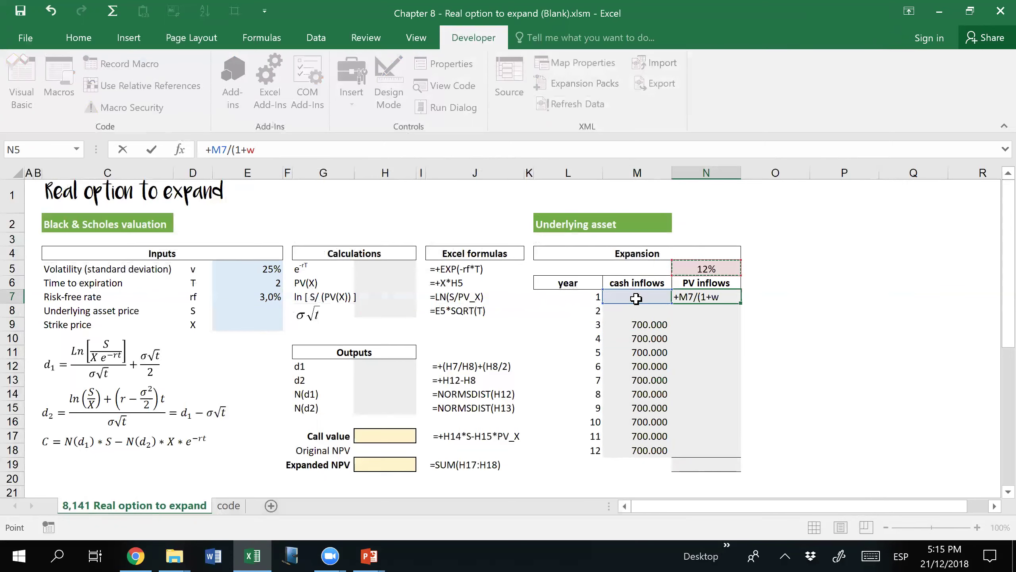
text())
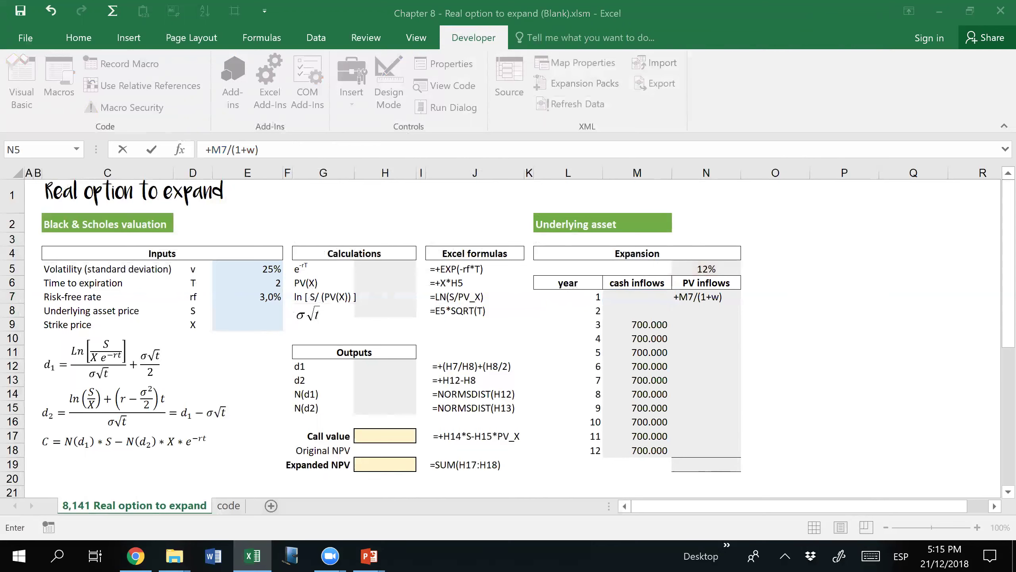
click(266, 149)
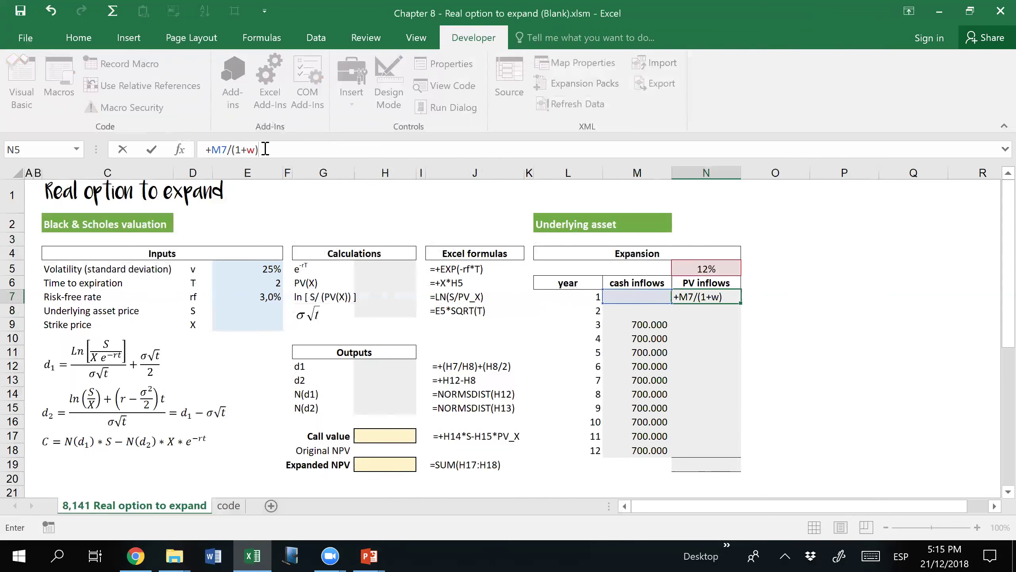
text(^)
click(584, 297)
key(ctrl+Return)
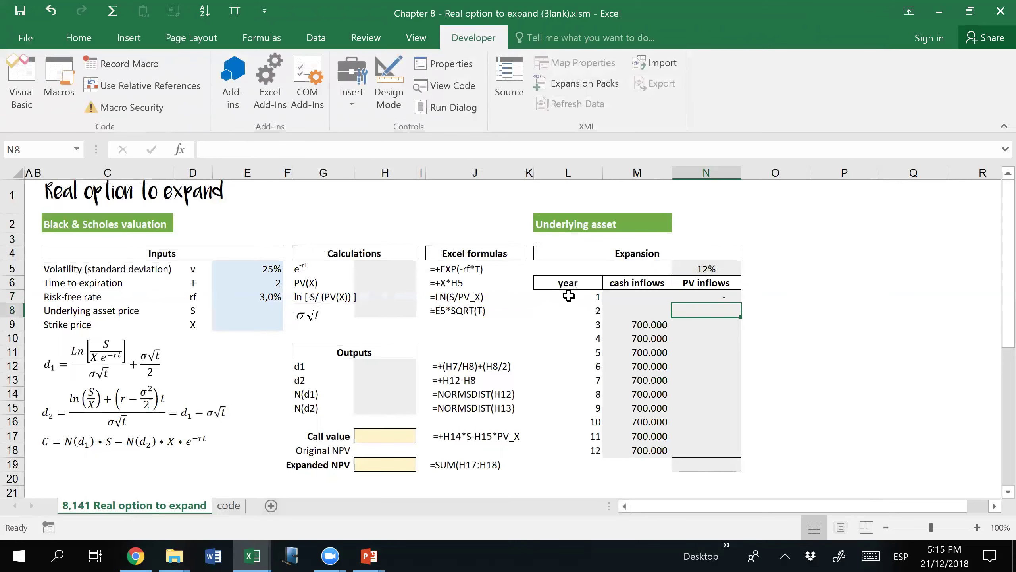
Step: Copy the present value formula down through year 12 and total the PV inflows in N19 with =SUM(N7:N18)
drag(741, 303, 716, 456)
click(705, 464)
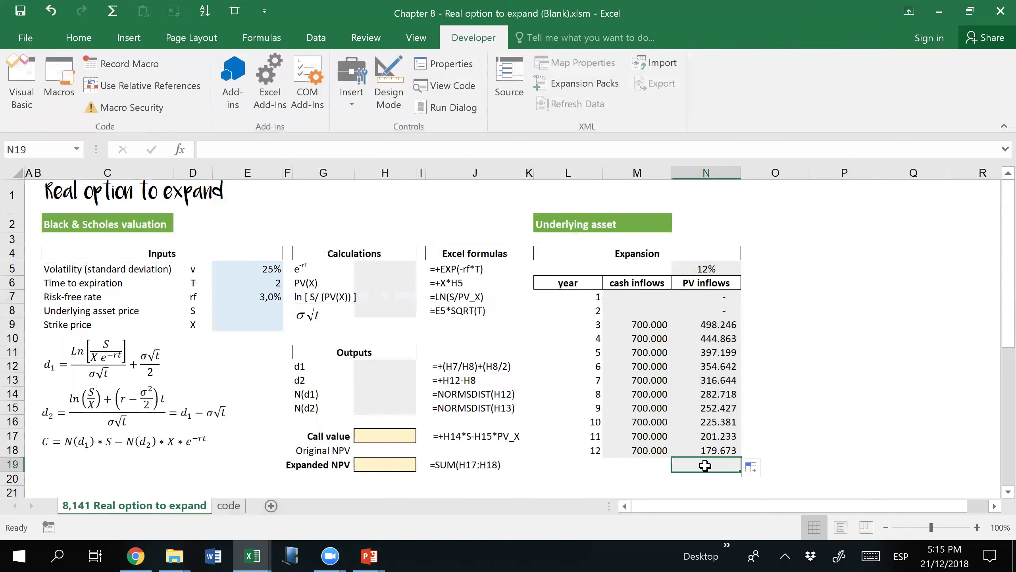
key(alt+equal)
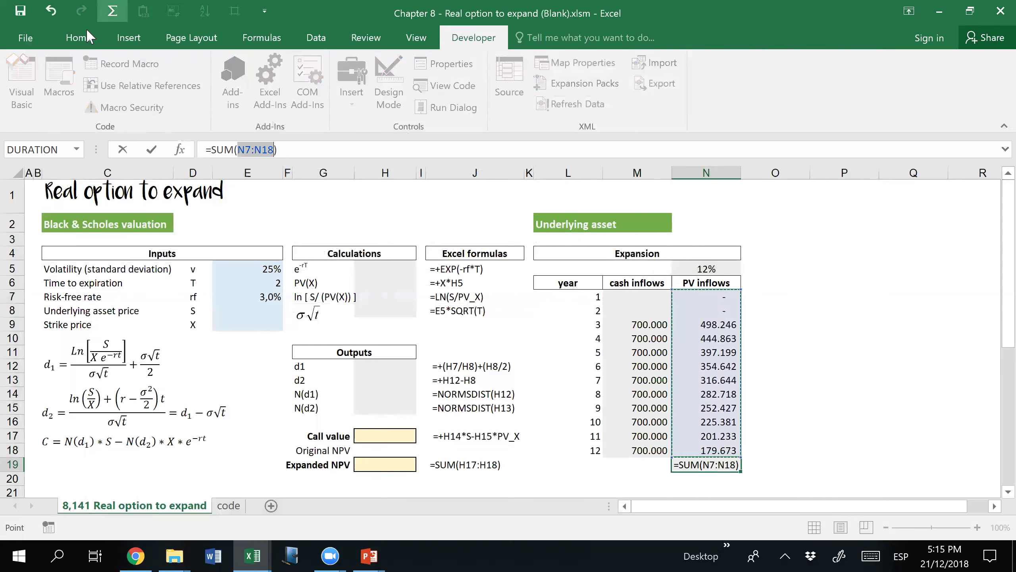
key(Return)
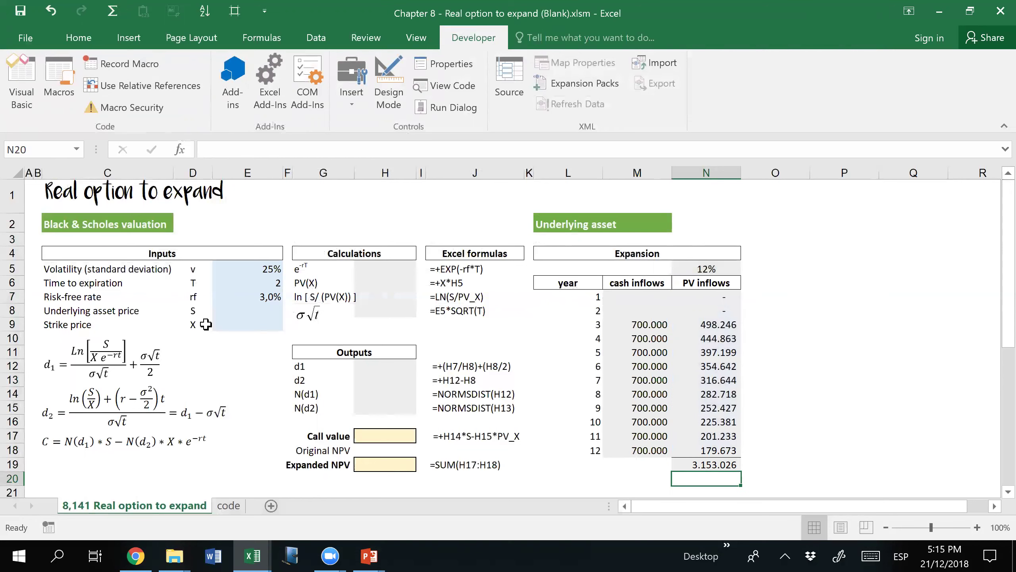
Step: Link the underlying asset price in E8 to the PV total in N19 and set the strike price in E9 to 3.000.000
click(242, 310)
text(=)
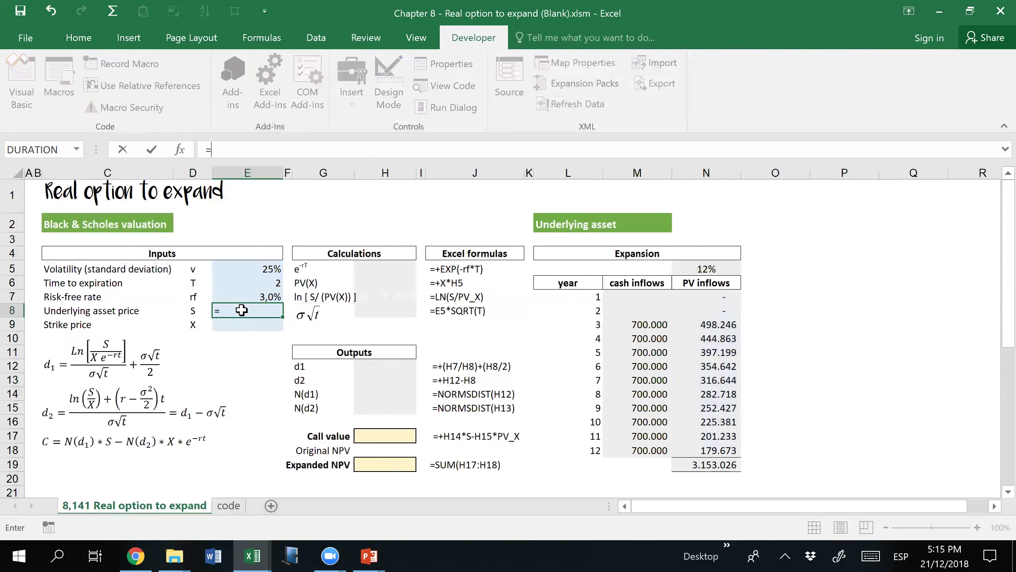
click(730, 465)
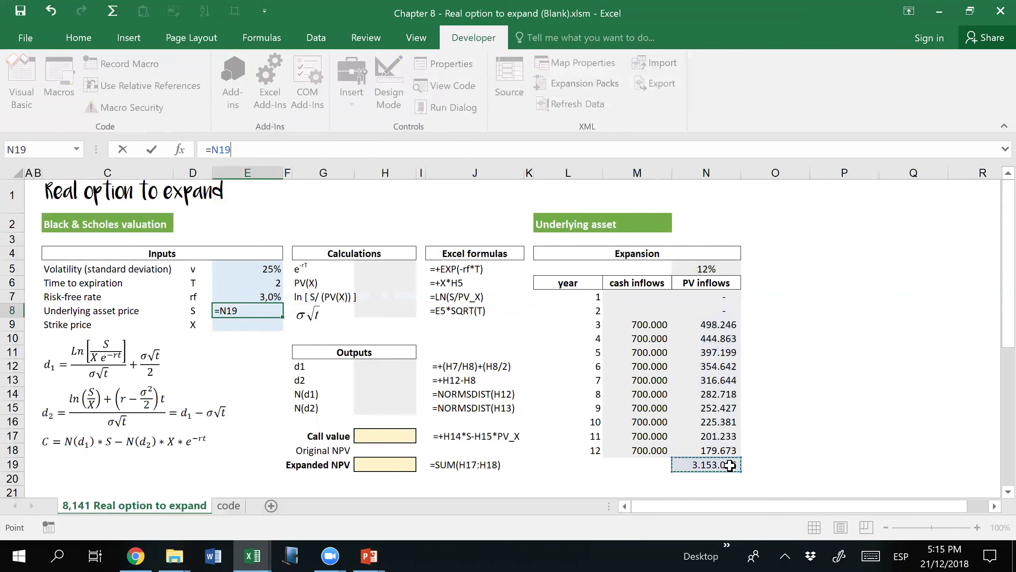
key(Return)
text(3)
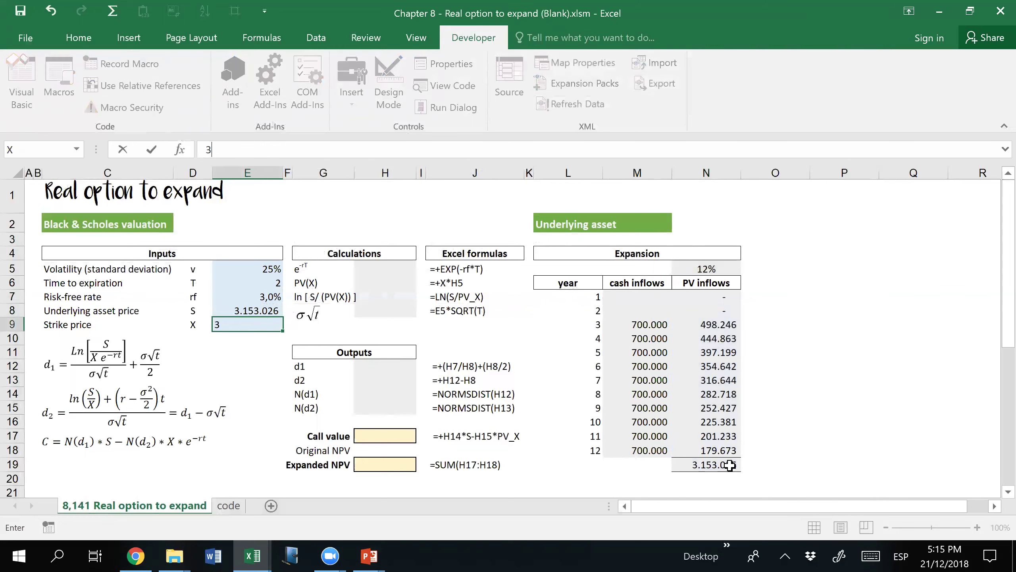
text(.000.000)
key(Return)
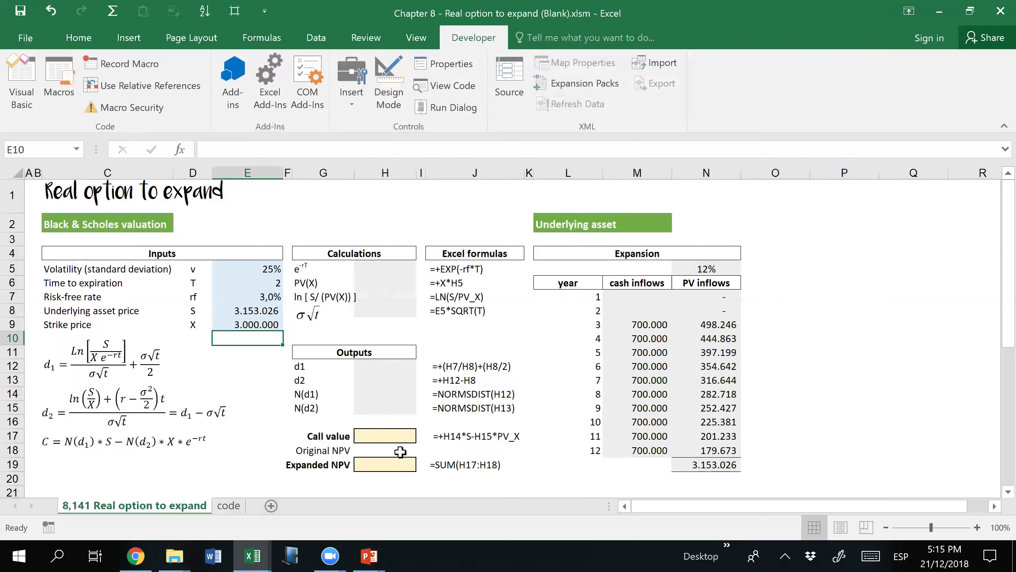
Step: Calculate the call value in H17 with the custom BSCall function, using S, X, T, rf and the volatility in E5 as arguments
click(400, 438)
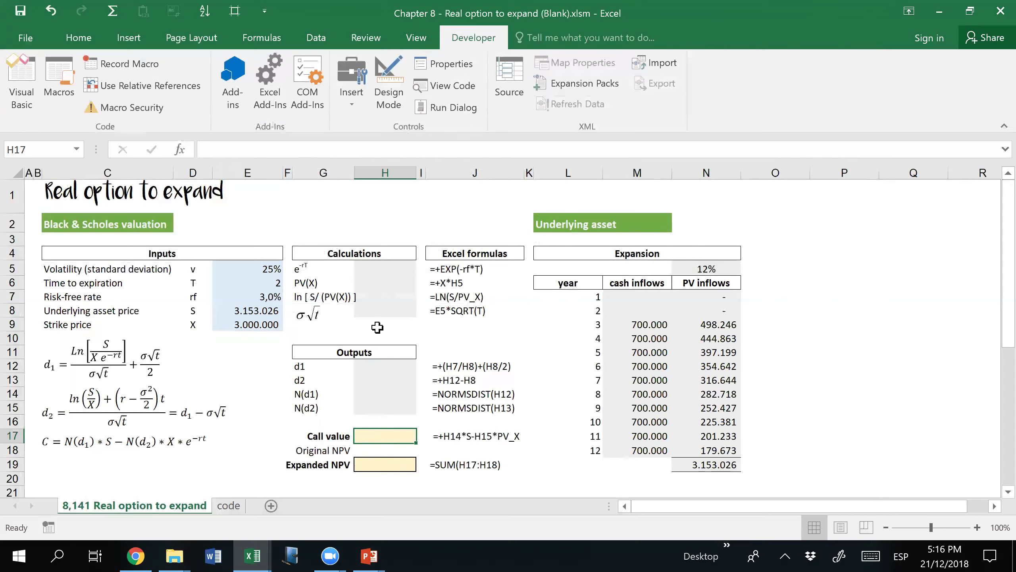
text(=bs)
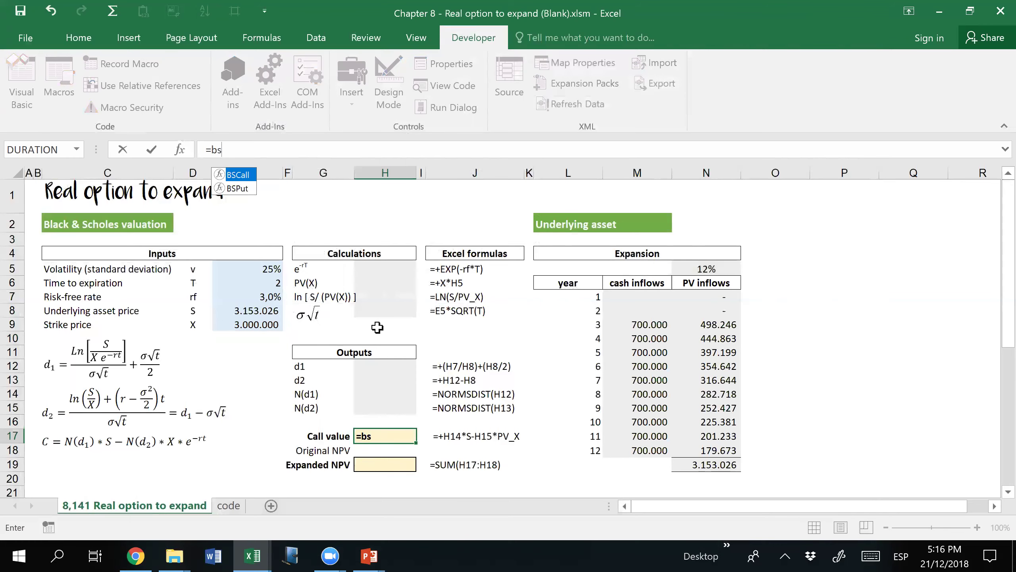
double_click(239, 174)
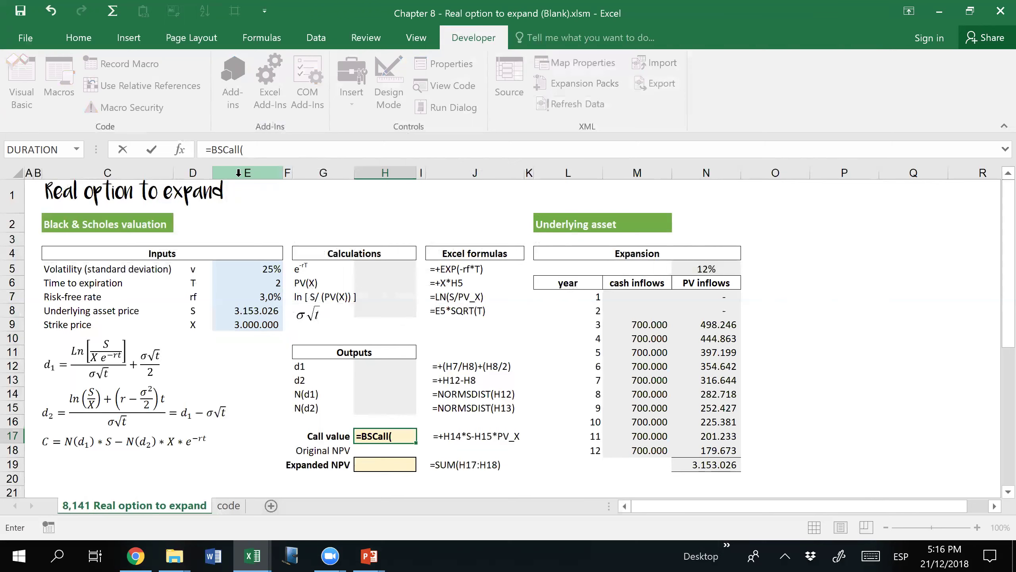
click(231, 315)
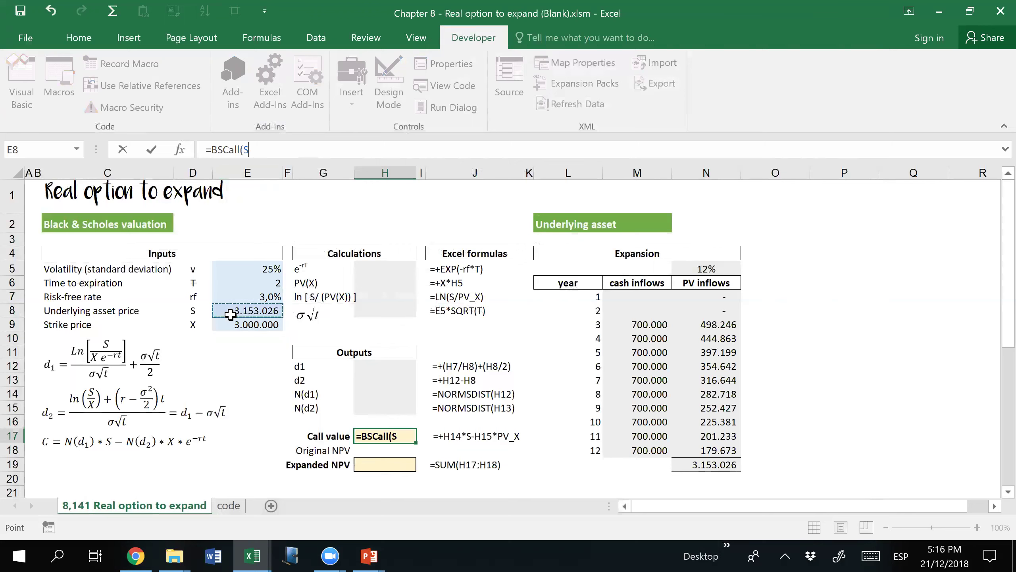
text(;)
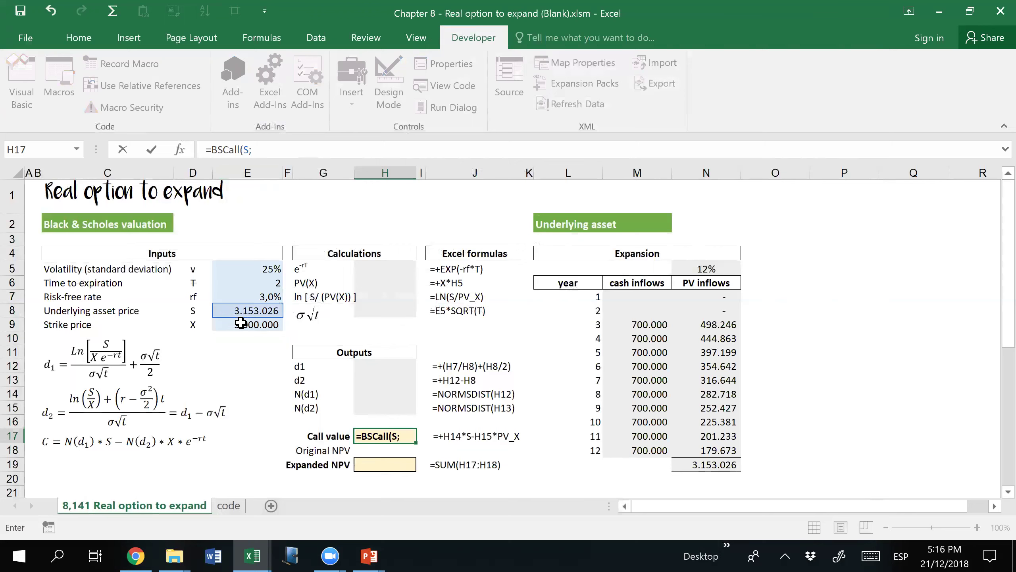
click(241, 322)
text(;)
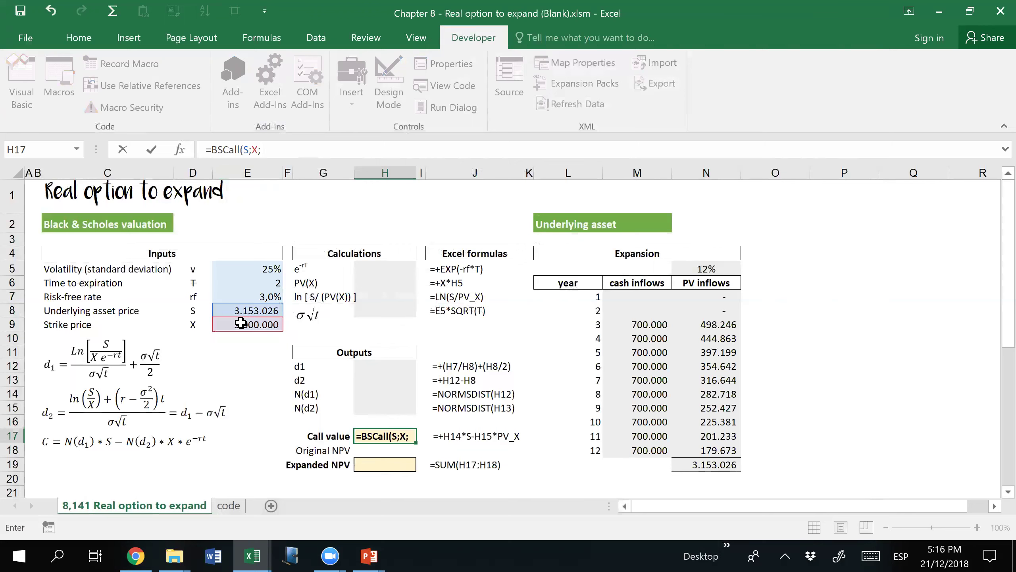
click(244, 286)
text(;)
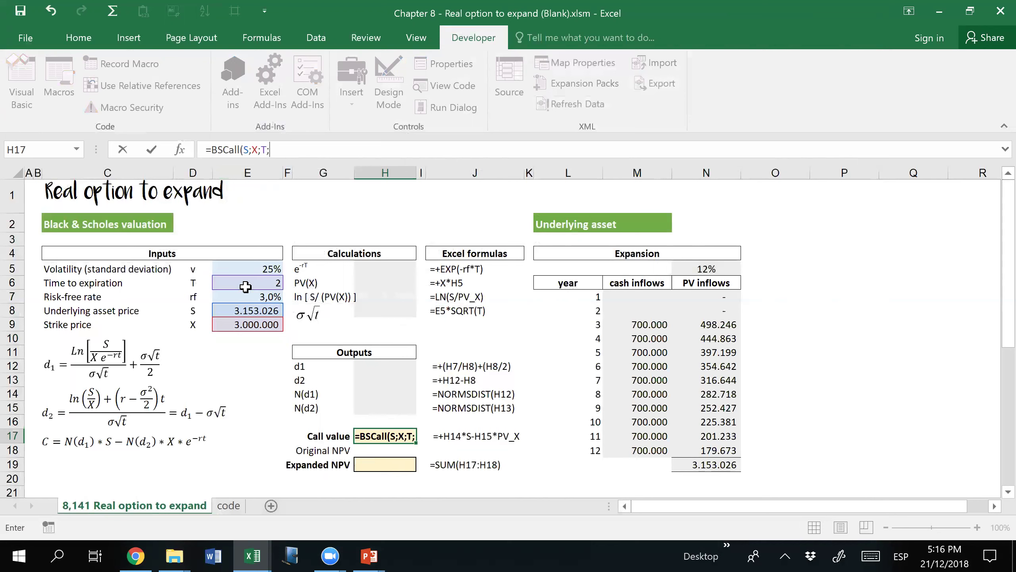
click(247, 297)
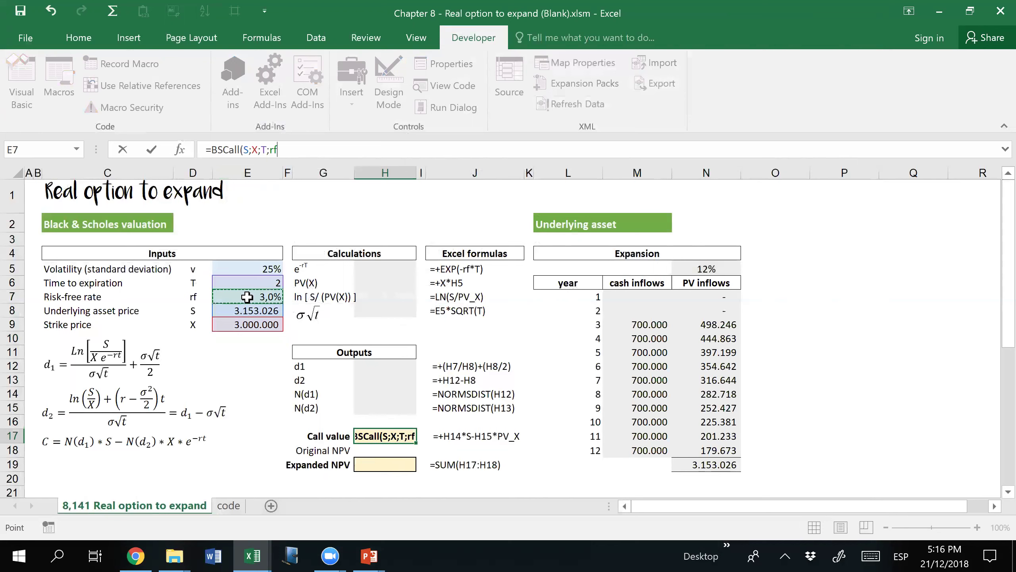
text(;)
click(252, 266)
text())
key(Return)
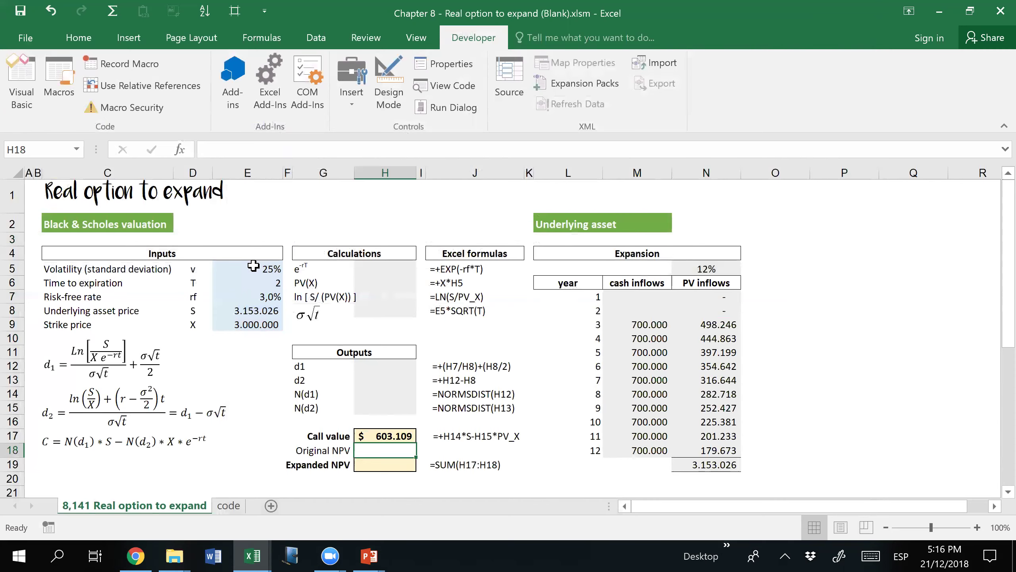
Step: Look at the function code on the code sheet, return to the valuation sheet and switch to the PowerPoint slide show
click(230, 508)
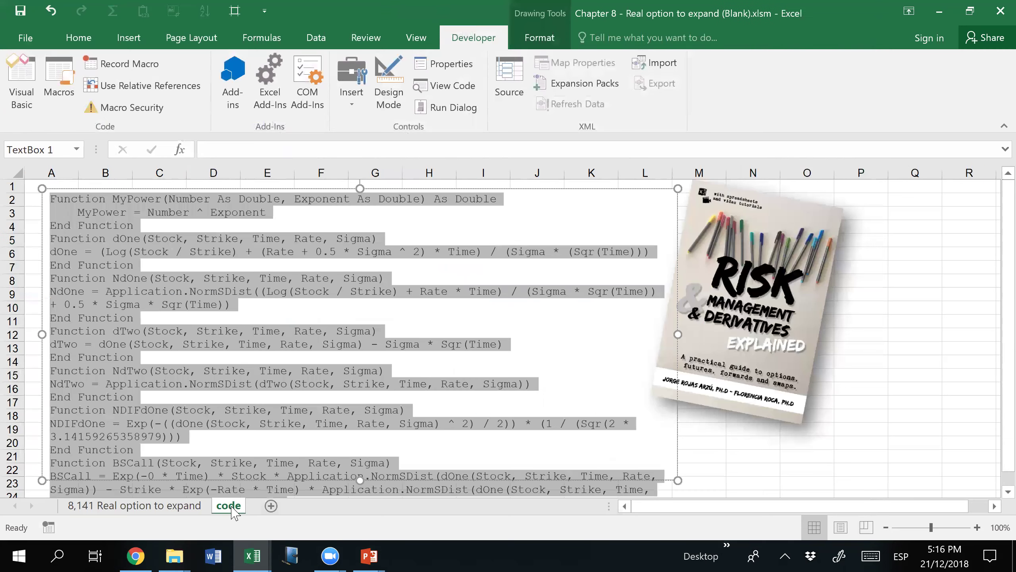
click(146, 510)
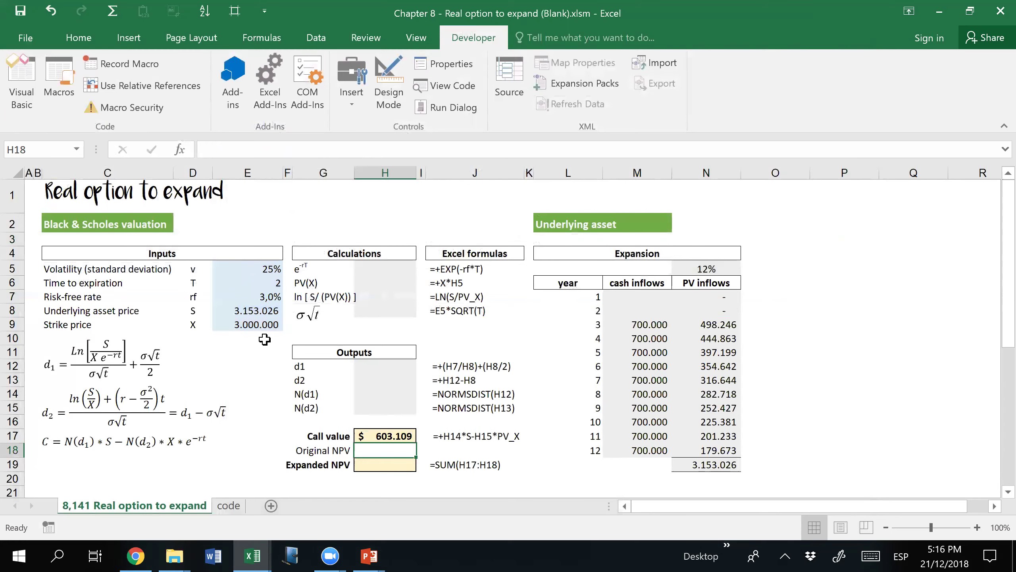
key(alt+Tab)
key(alt+Tab)
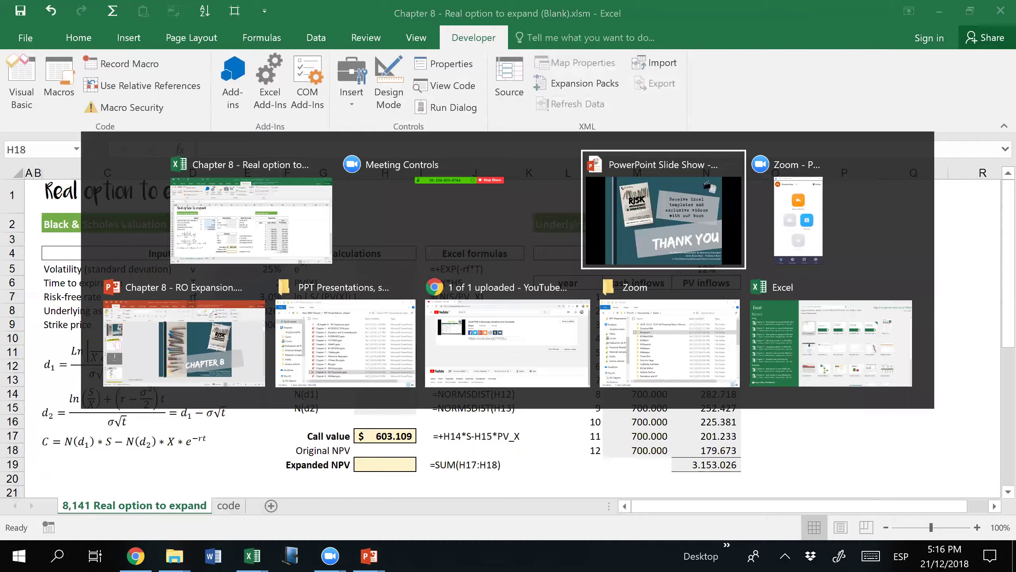